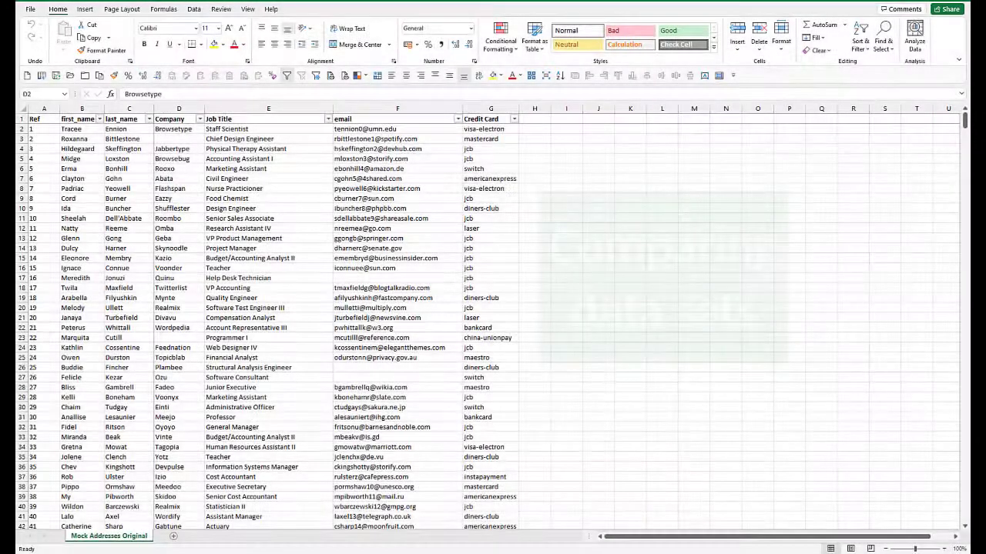
Step: Move the Mock Addresses Revised sheet from Mock Addresses revised.xlsx to the end of the Mock Addresses original.xlsx workbook
left_click(183, 131)
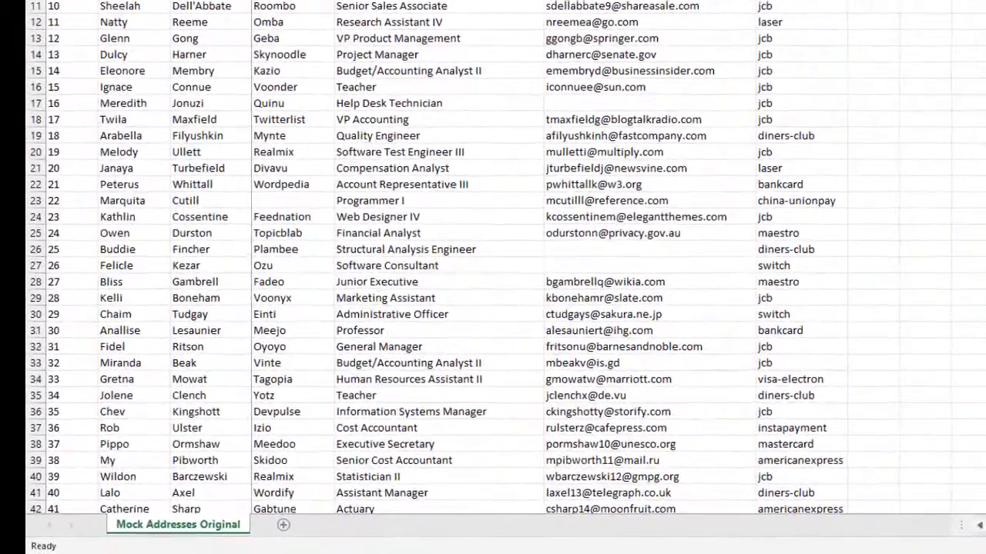
mouse_move(272, 552)
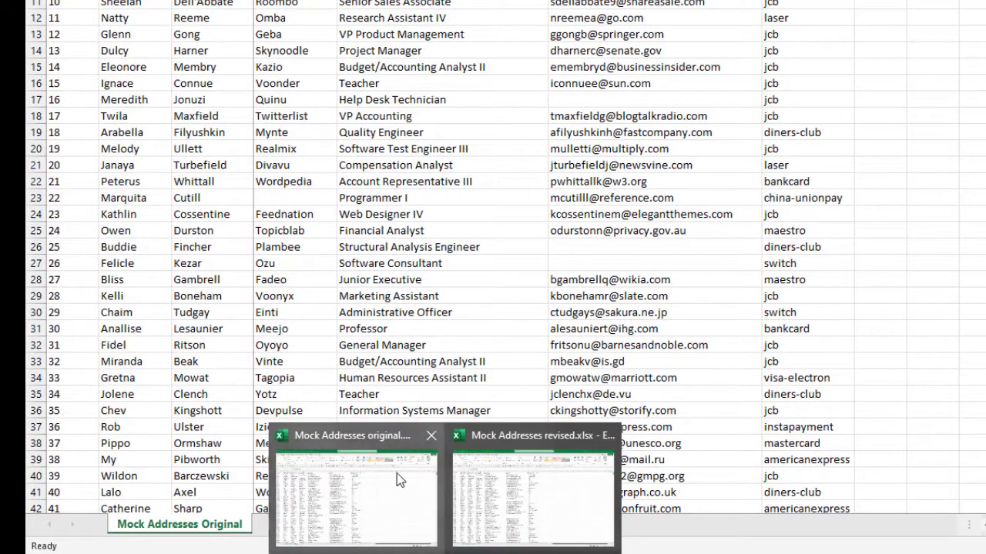
mouse_move(528, 481)
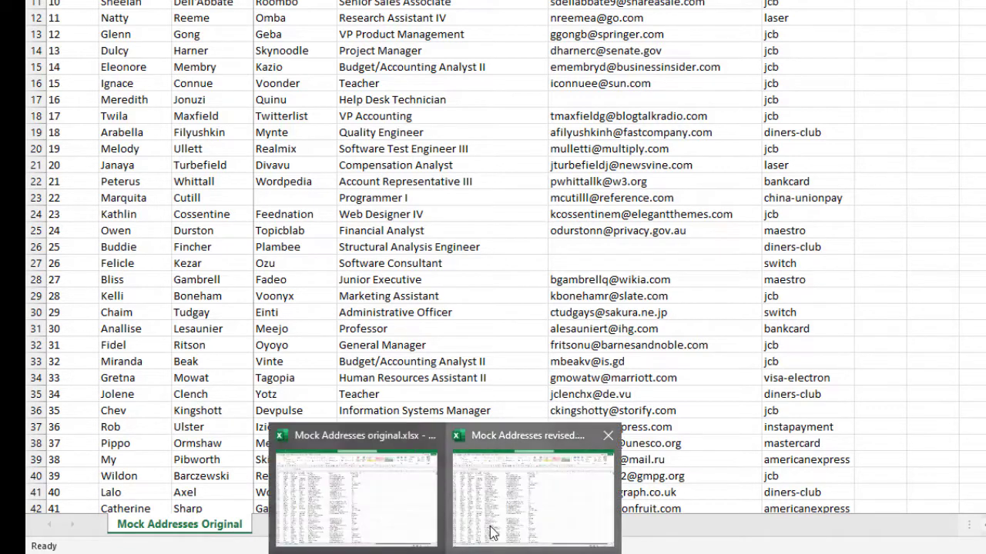
left_click(490, 528)
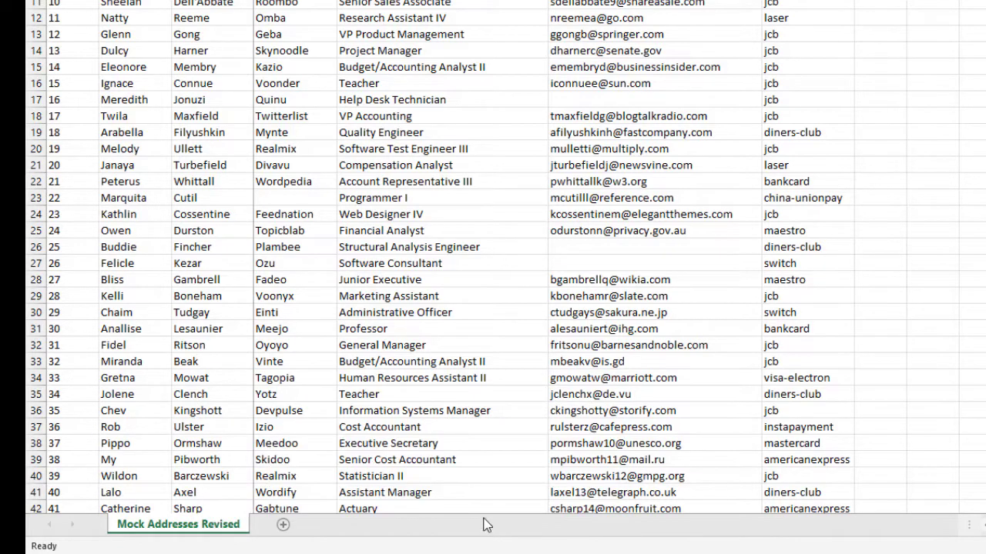
right_click(194, 526)
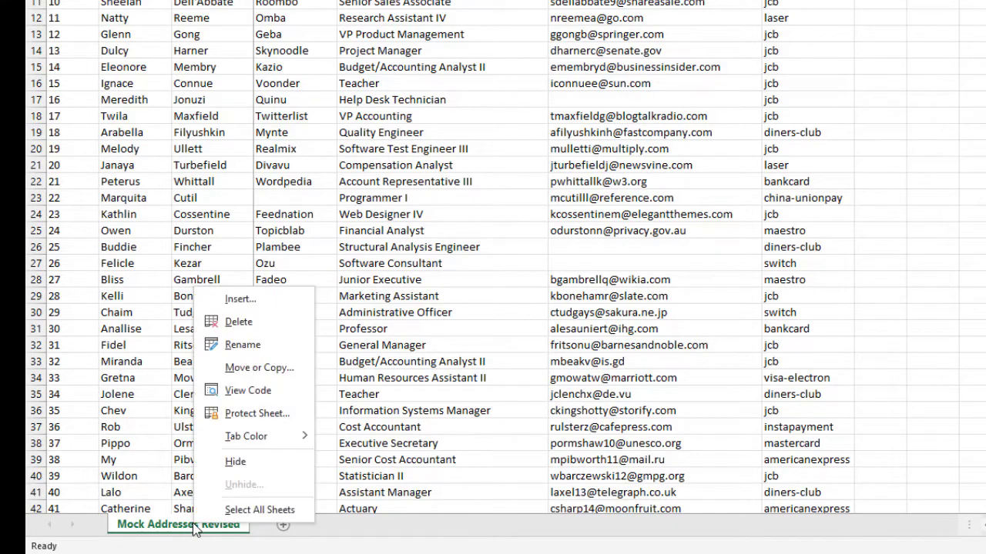
left_click(255, 368)
left_click(365, 329)
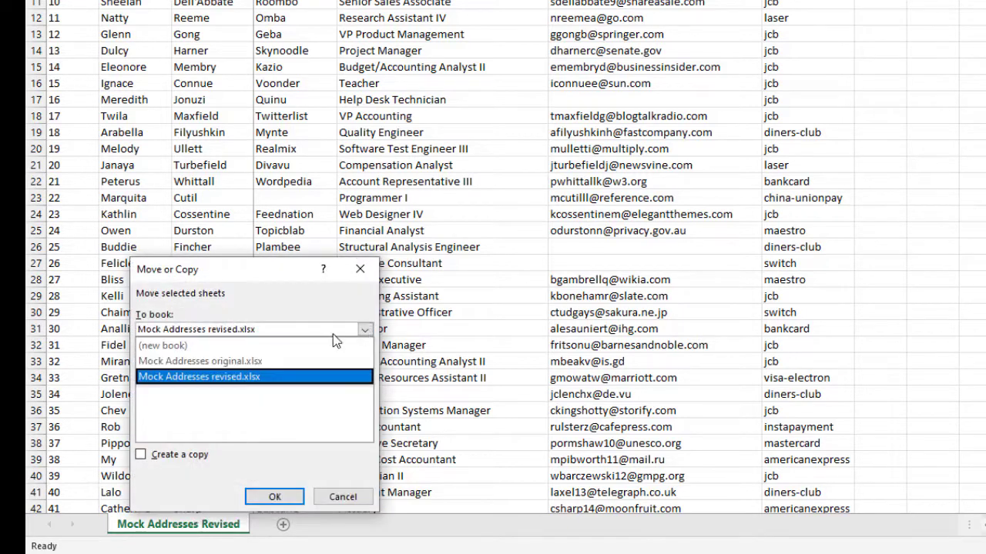
left_click(244, 367)
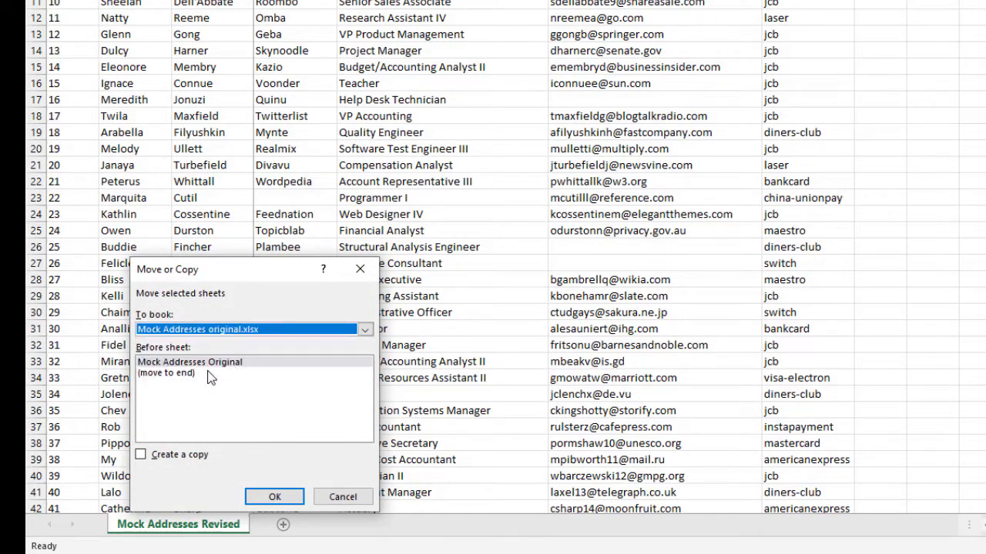
left_click(209, 373)
left_click(276, 497)
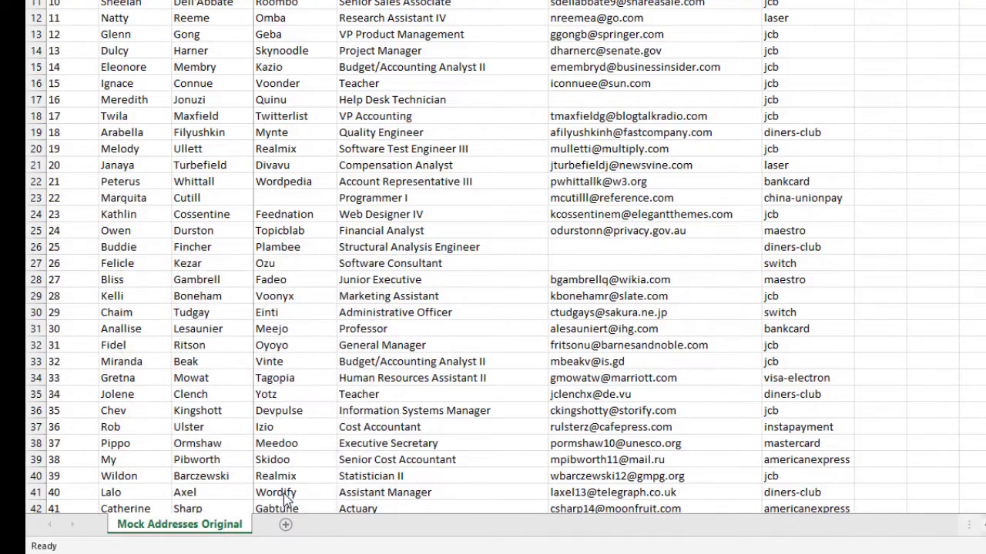
Step: Open the moved Mock Addresses Revised sheet and save the combined workbook with Save As as an Excel Workbook (*.xlsx)
left_click(207, 532)
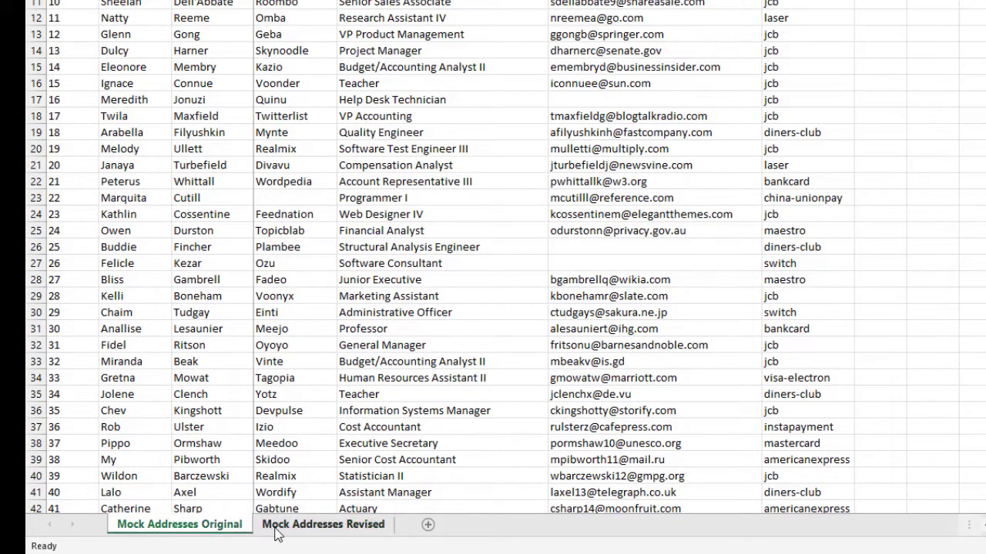
left_click(275, 531)
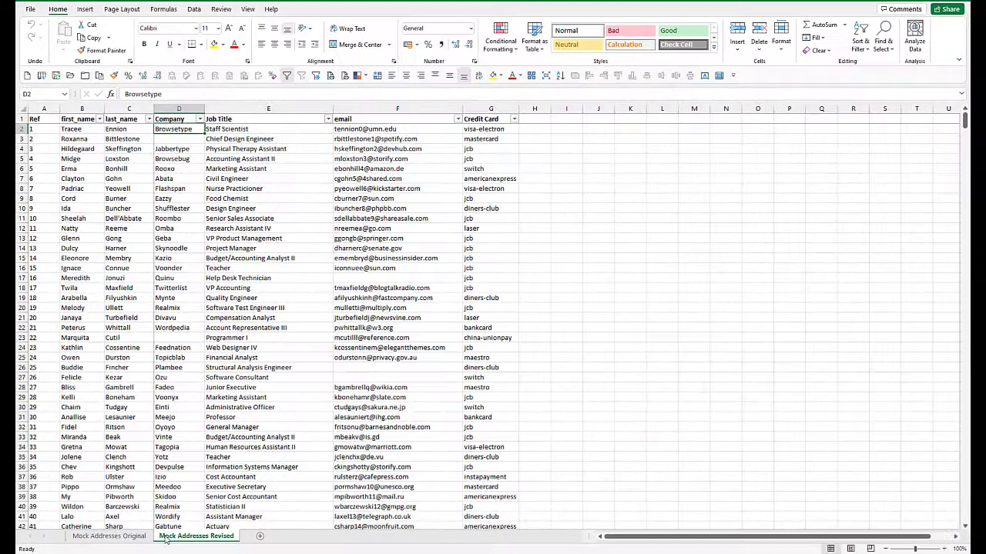
key("F12")
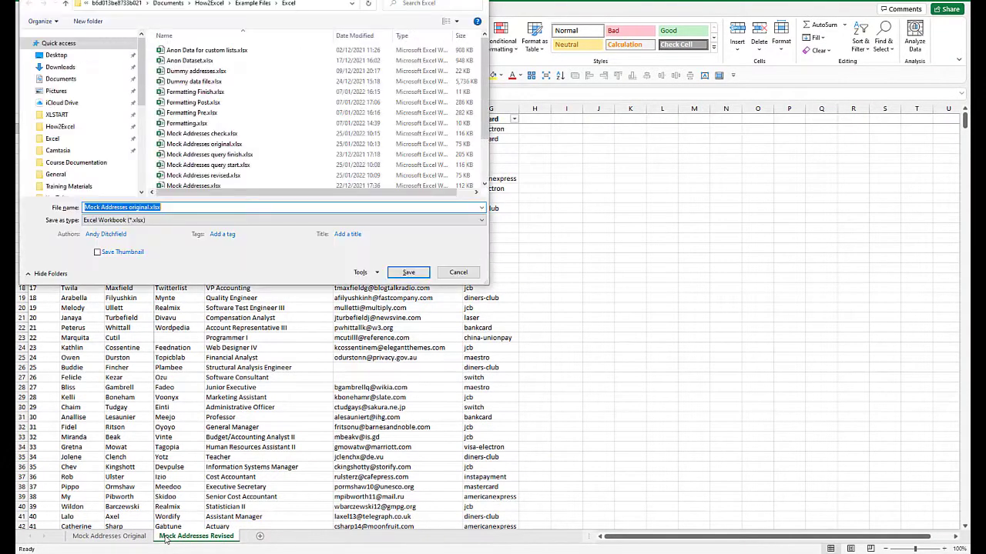
left_click(406, 272)
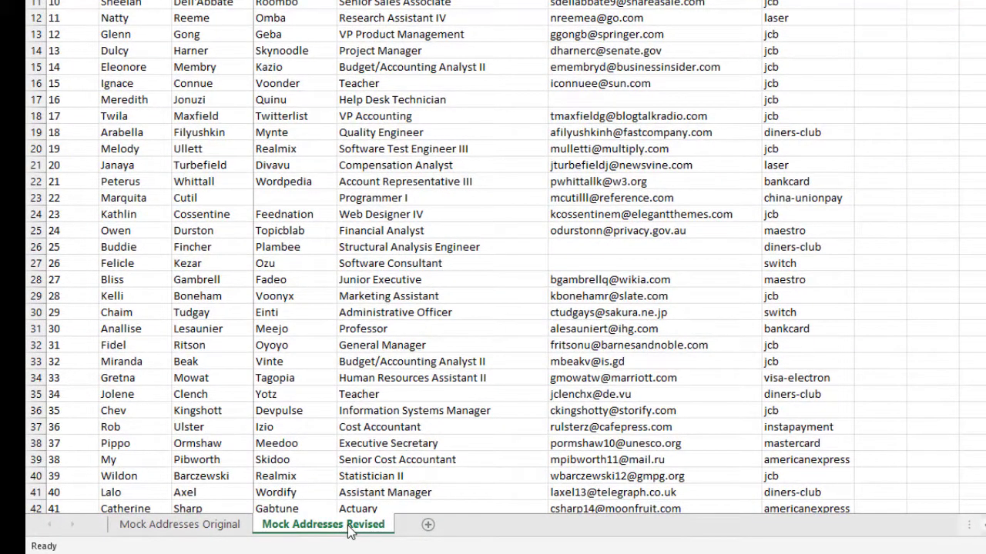
Step: Duplicate the Mock Addresses Revised sheet at the end of the workbook and rename the copy Mock Addresses Check
left_click_drag(348, 531, 427, 528)
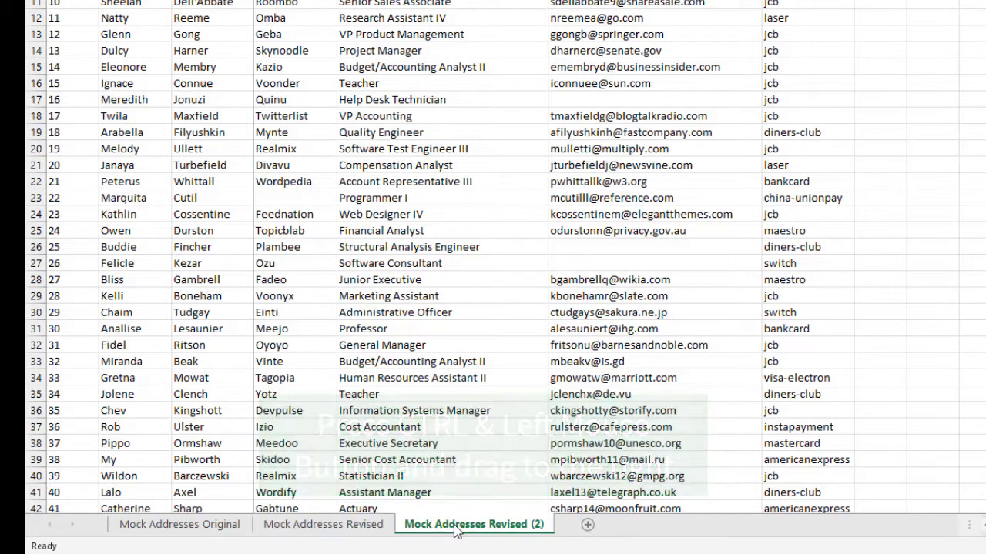
double_click(485, 527)
double_click(497, 525)
left_click(562, 518, "shift")
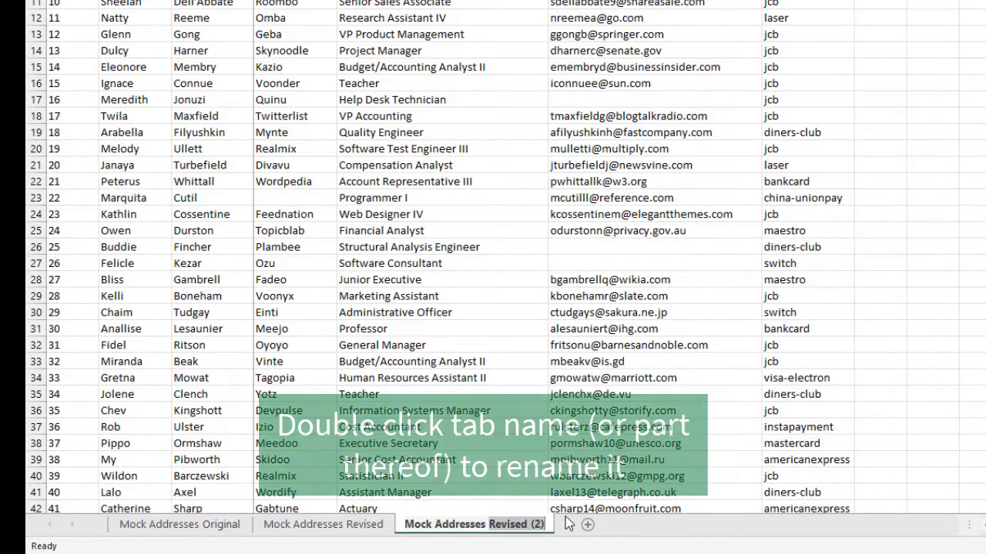
type("Check")
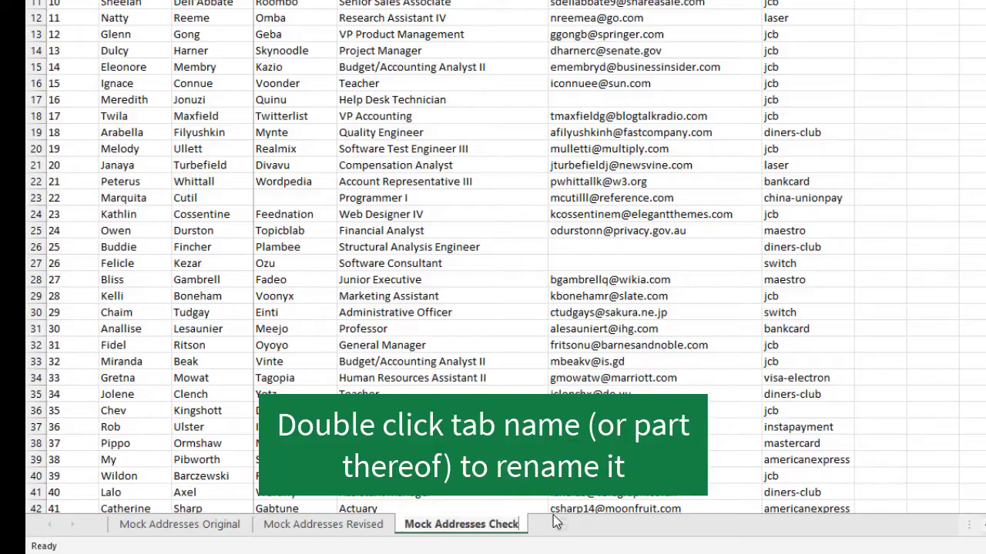
key("Return")
Step: Group all three Mock Addresses sheets and enter the header Check in cell H1 on every one of them
left_click(219, 527)
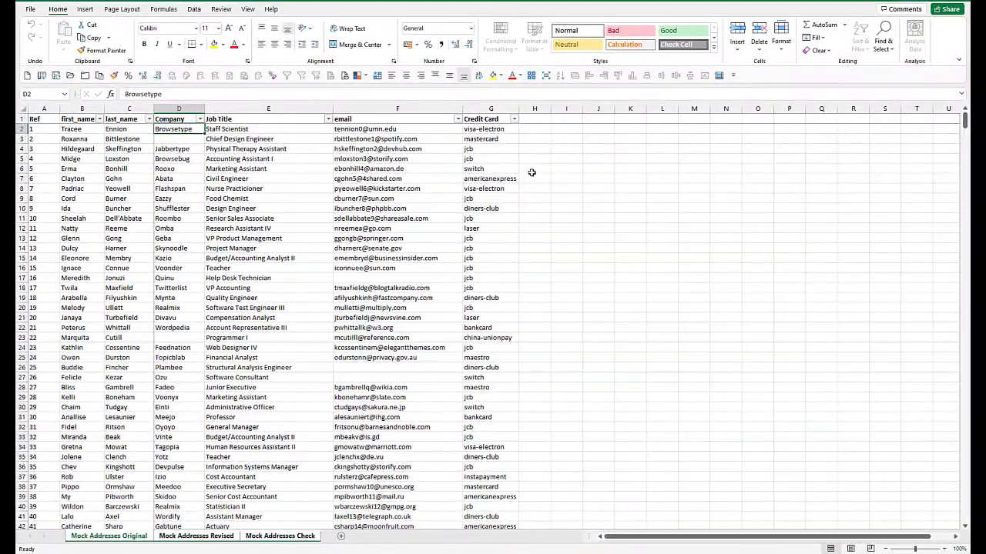
left_click(540, 119)
type("Check")
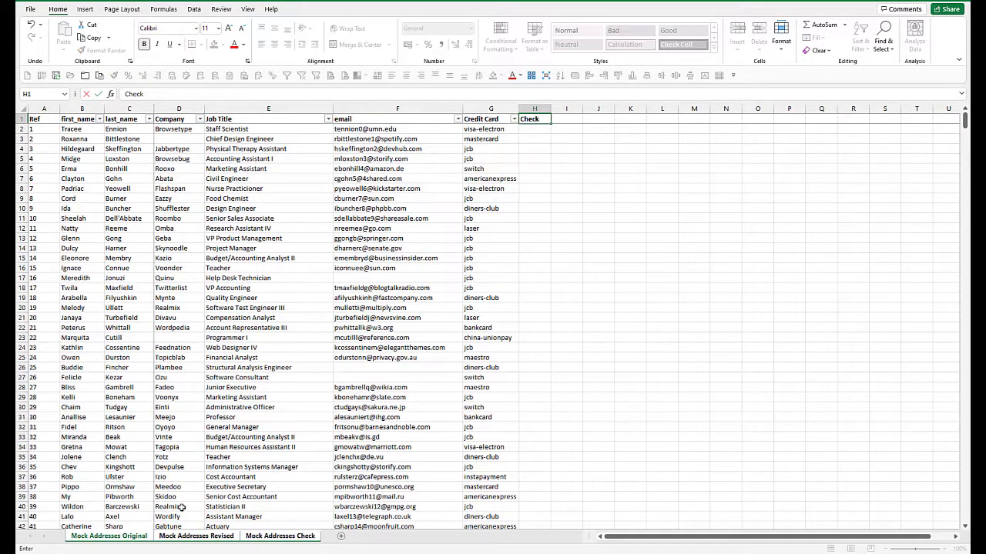
key("ctrl+Return")
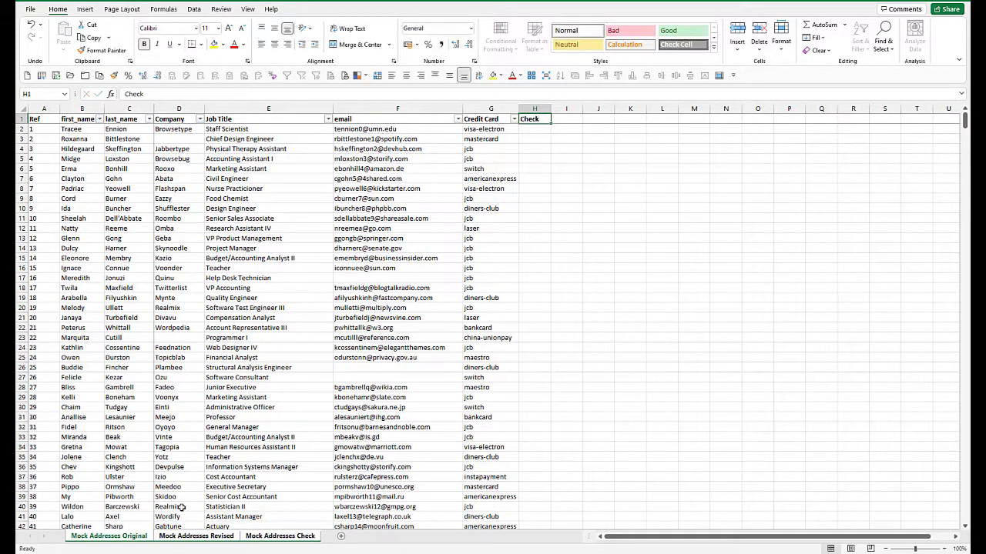
Step: Fill A2:G1001 on the Mock Addresses Check sheet with the relative formula ='Mock Addresses Original'!A2='Mock Addresses Revised'!A2
left_click(281, 537)
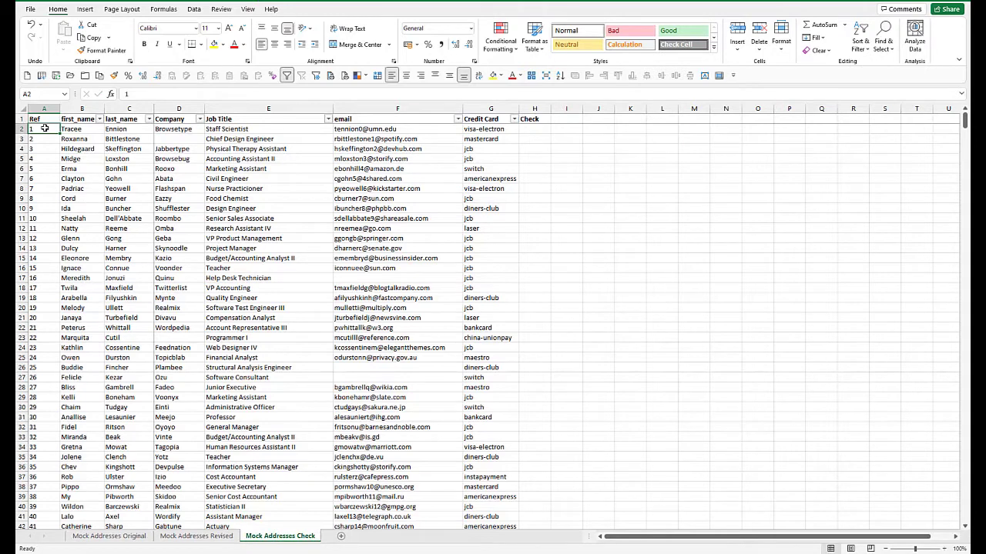
key("ctrl+shift+End")
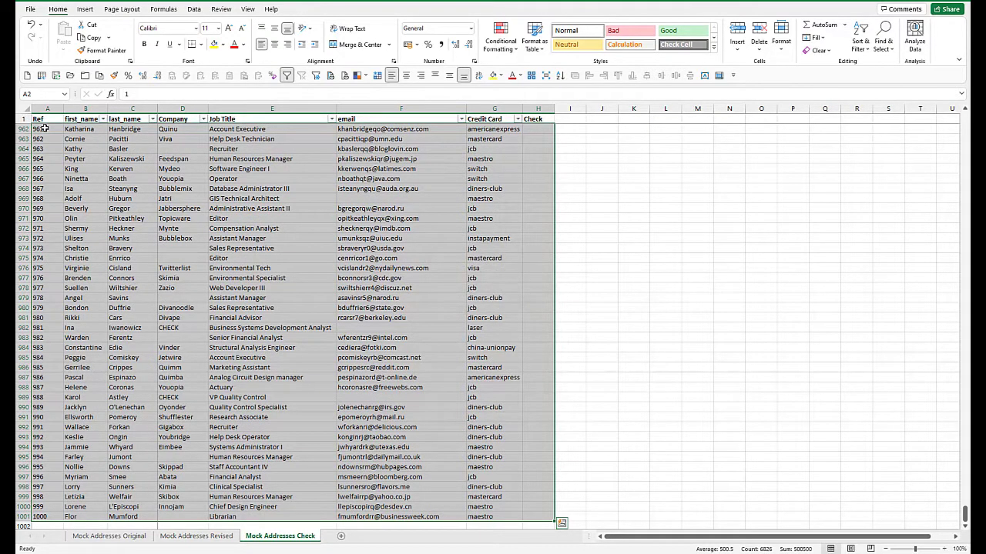
key("shift+Left")
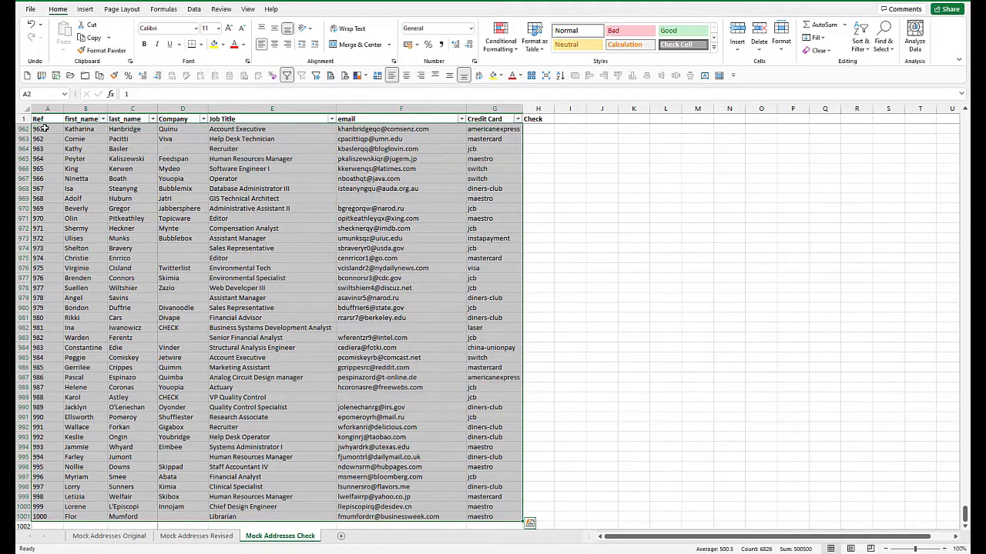
type("=")
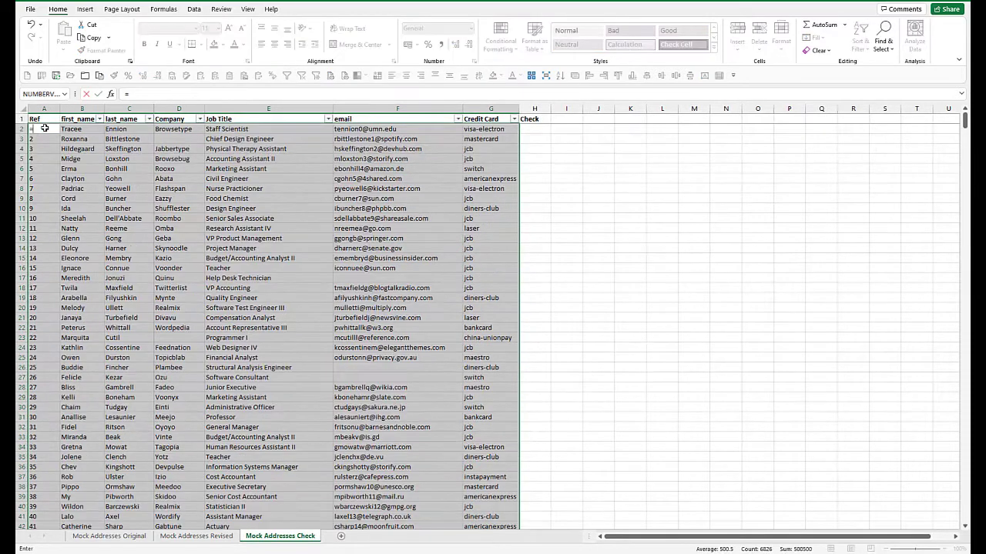
left_click(108, 536)
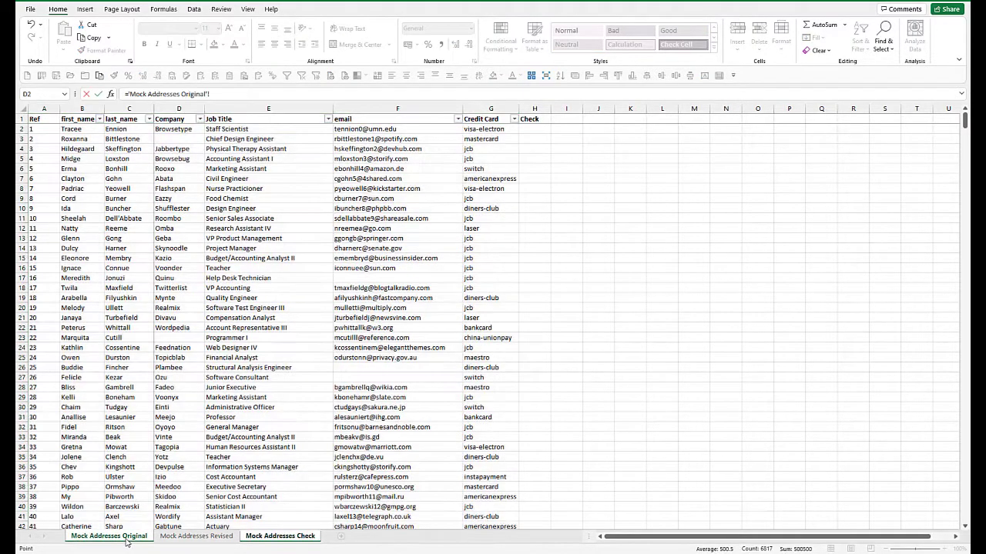
left_click(51, 128)
type("=")
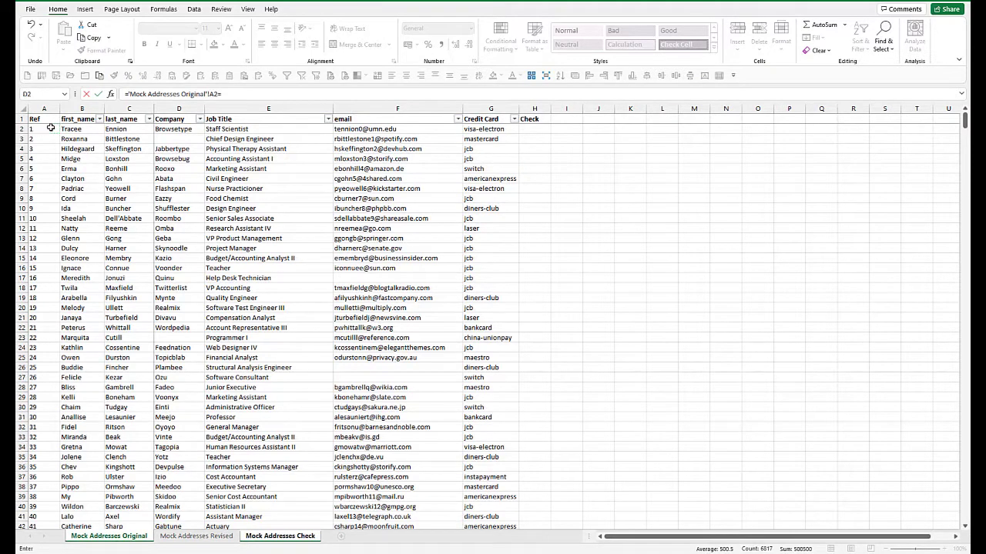
left_click(196, 536)
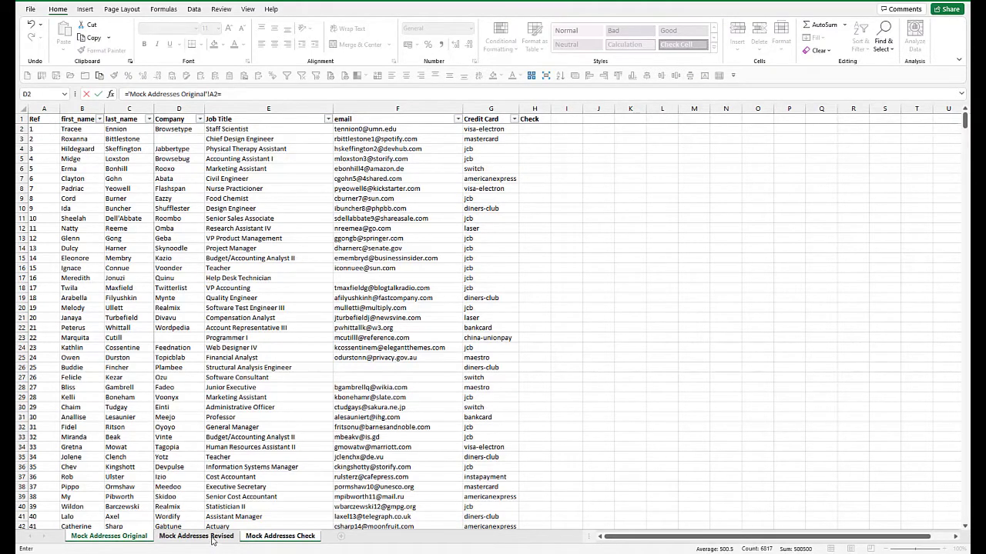
left_click(45, 127)
key("ctrl+Return")
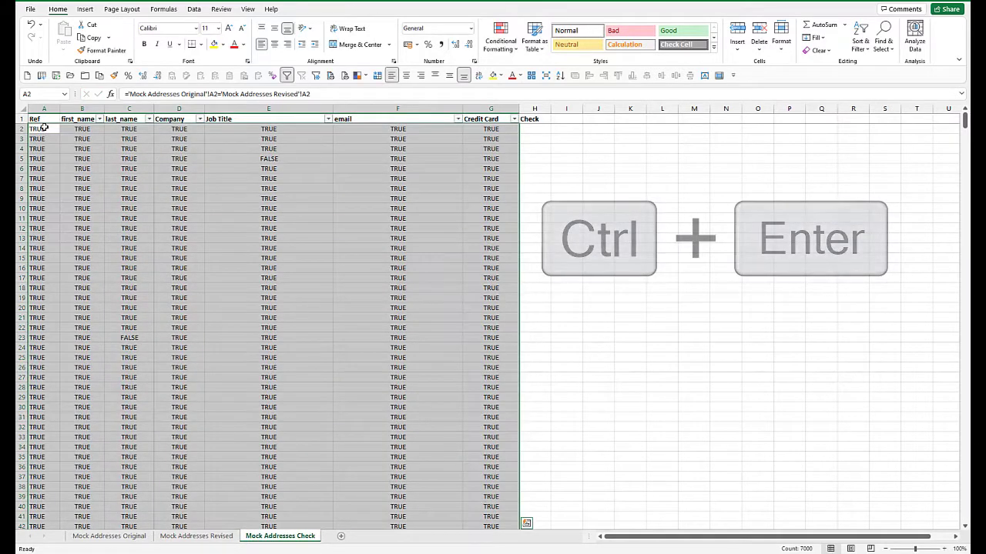
left_click(45, 128)
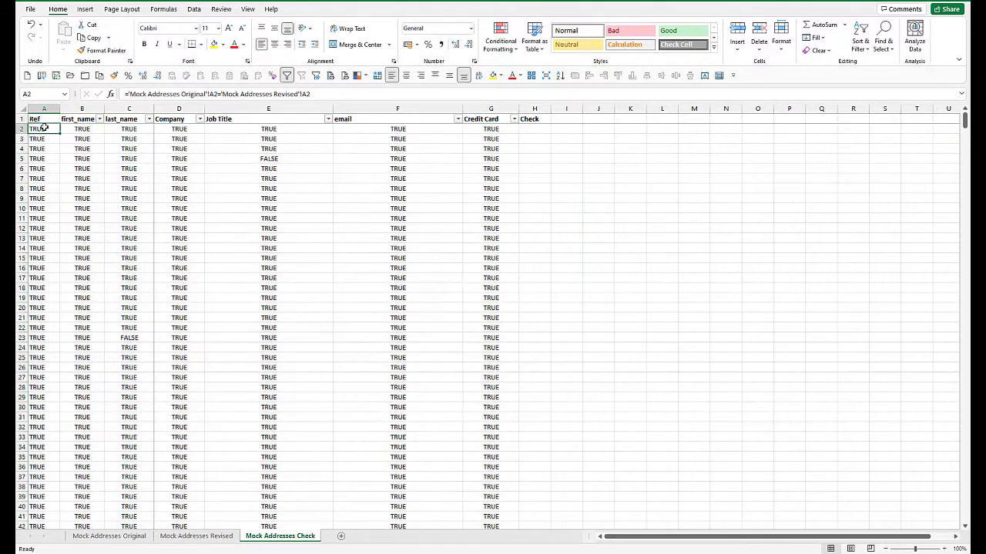
Step: Inspect the mismatch in Job Title cell E5 on the Check sheet by comparing E5 on the Original and Revised sheets
left_click(253, 157)
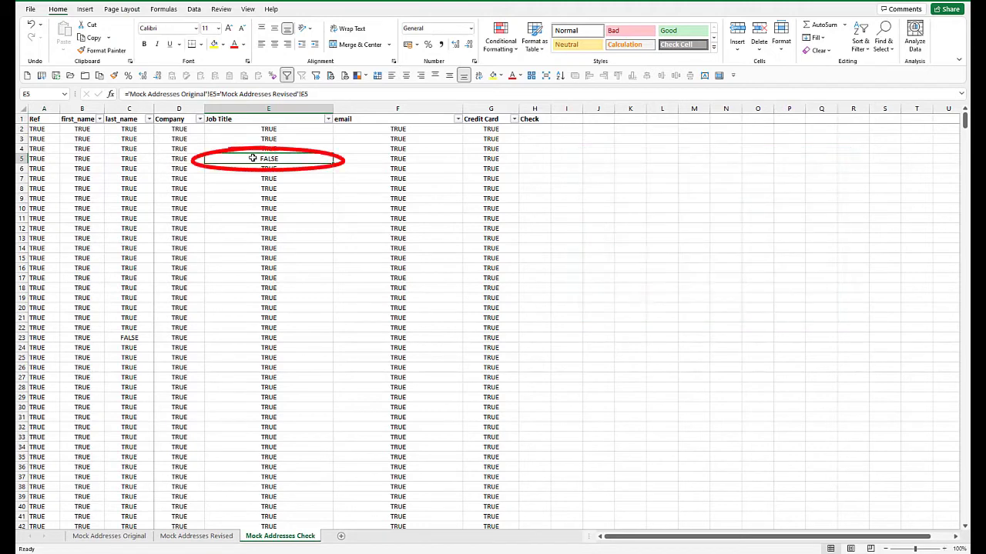
left_click(112, 535)
left_click(264, 160)
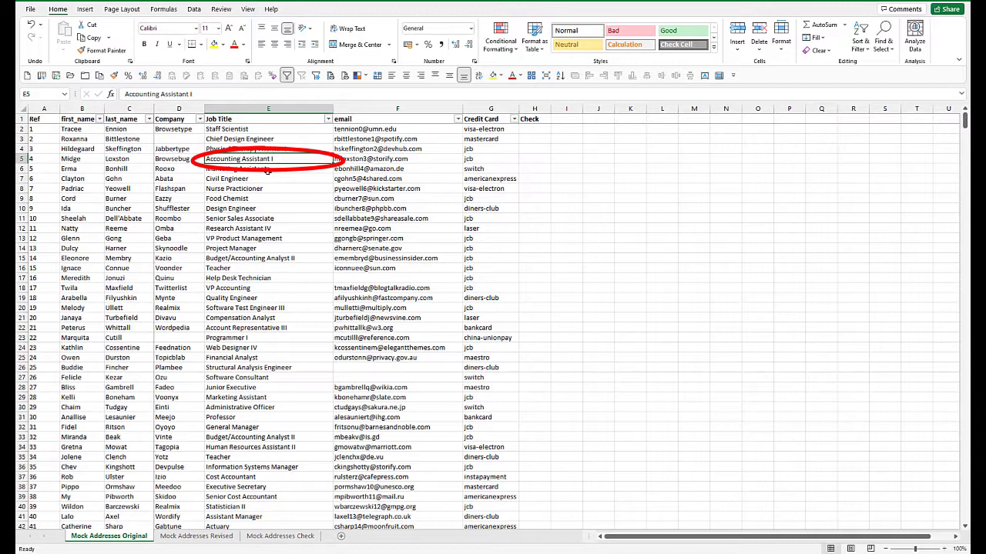
left_click(194, 535)
left_click(257, 160)
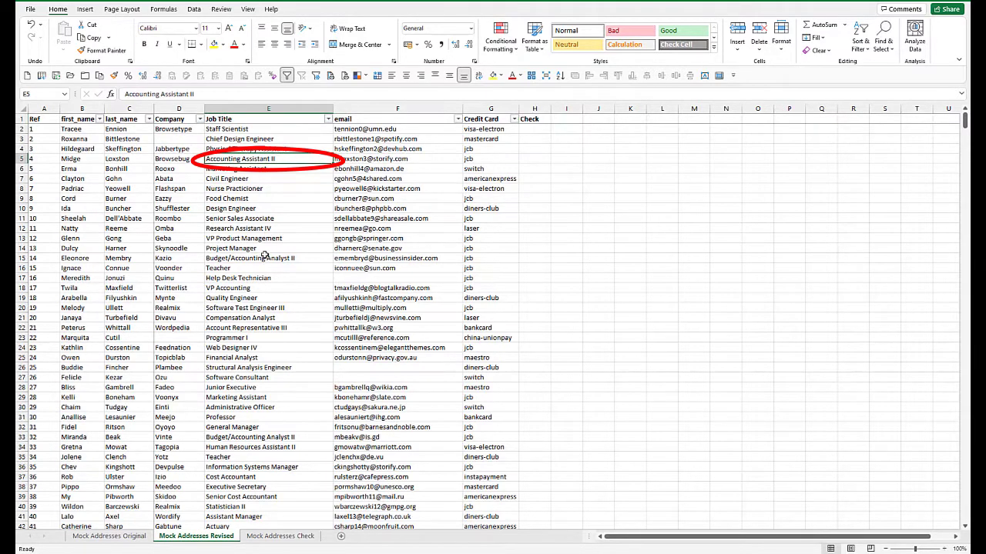
Step: Enter =COUNTIF(A2:G2,"False") in H2 of the Mock Addresses Check sheet and copy it down the whole Check column
left_click(280, 536)
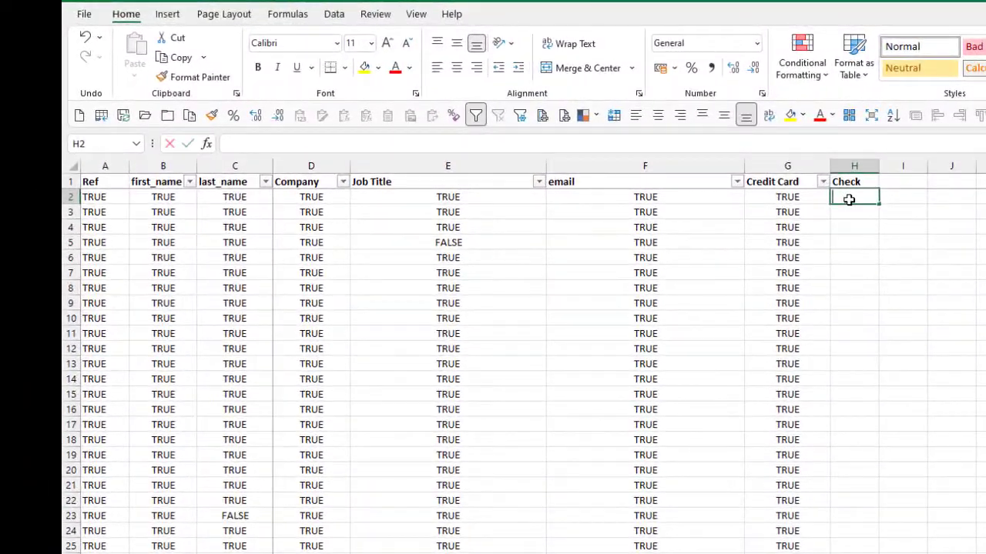
type("=")
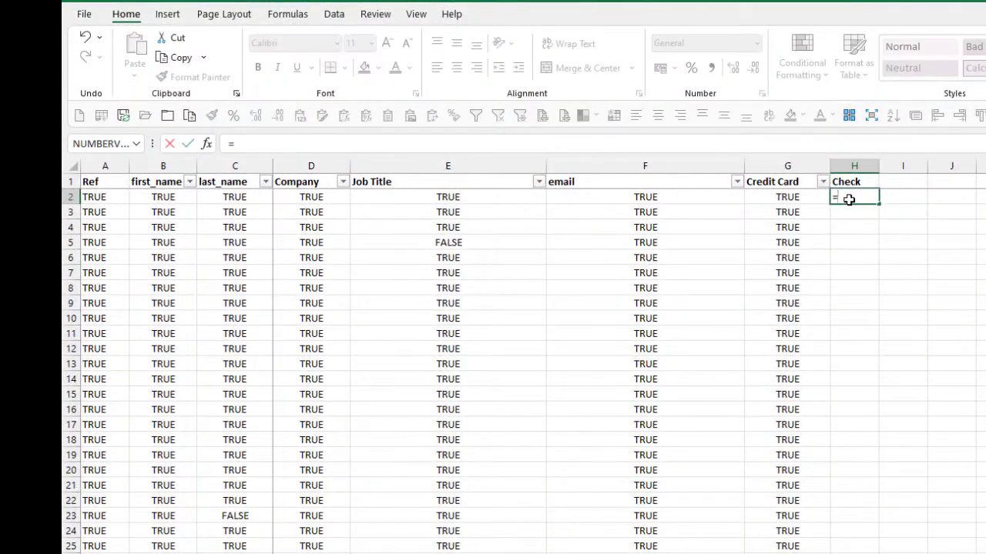
type("c")
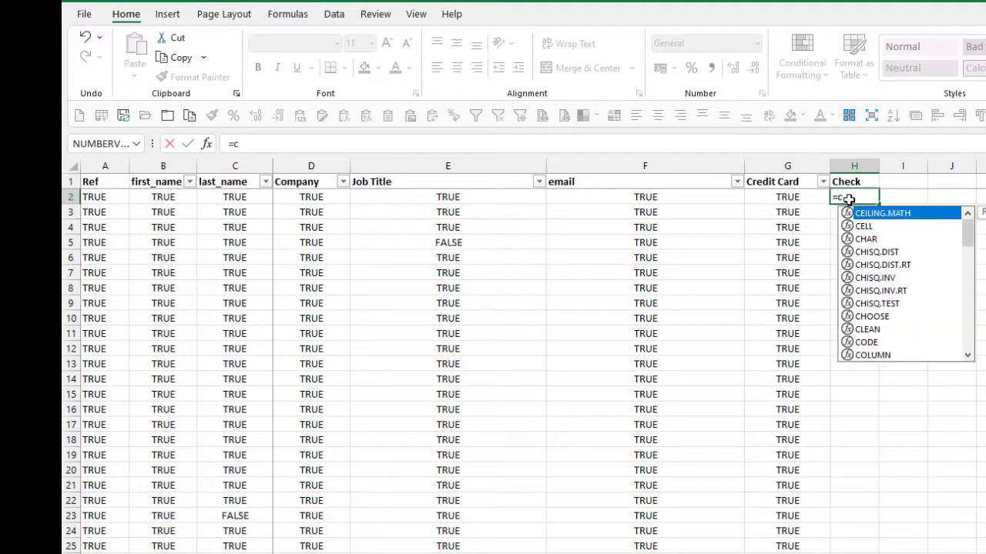
type("ountif(")
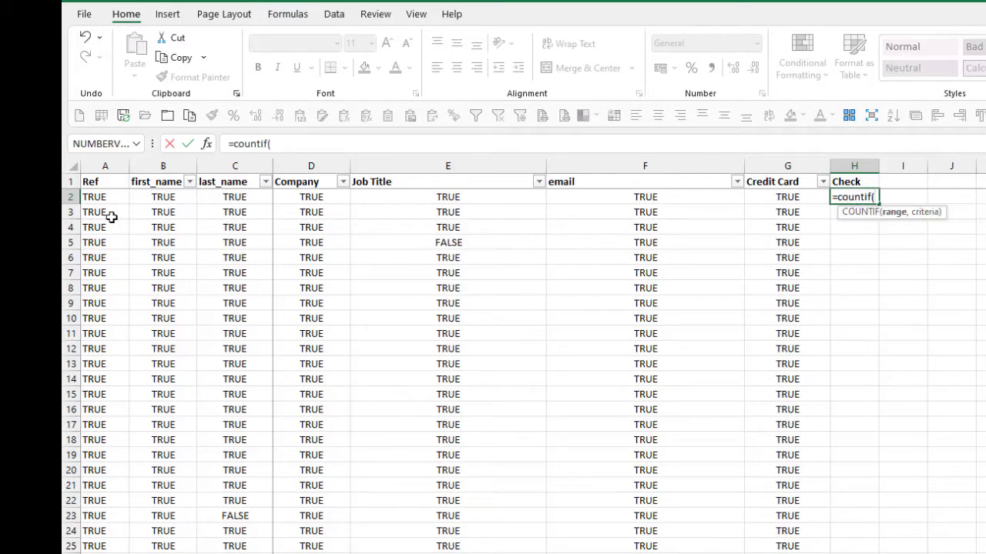
left_click_drag(114, 196, 755, 194)
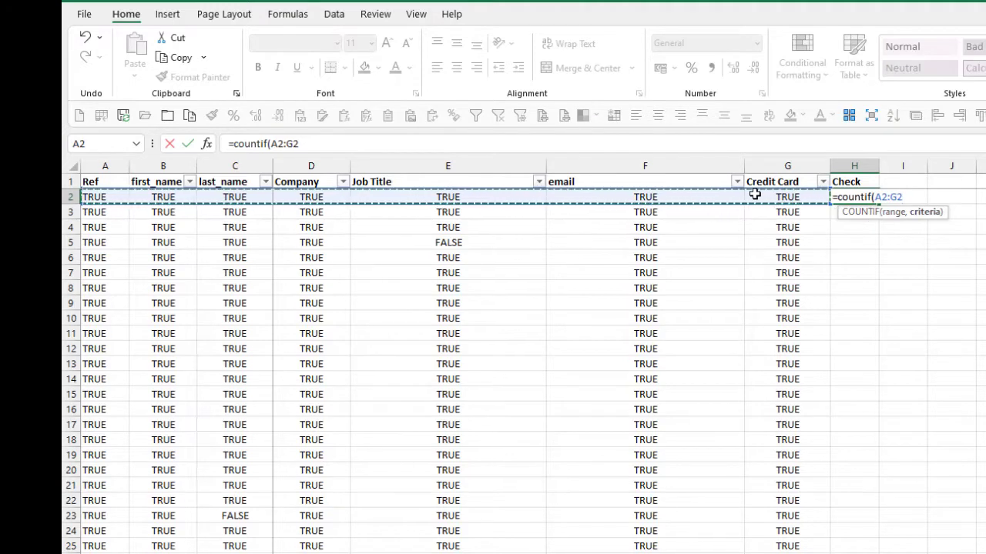
type(",\"False")
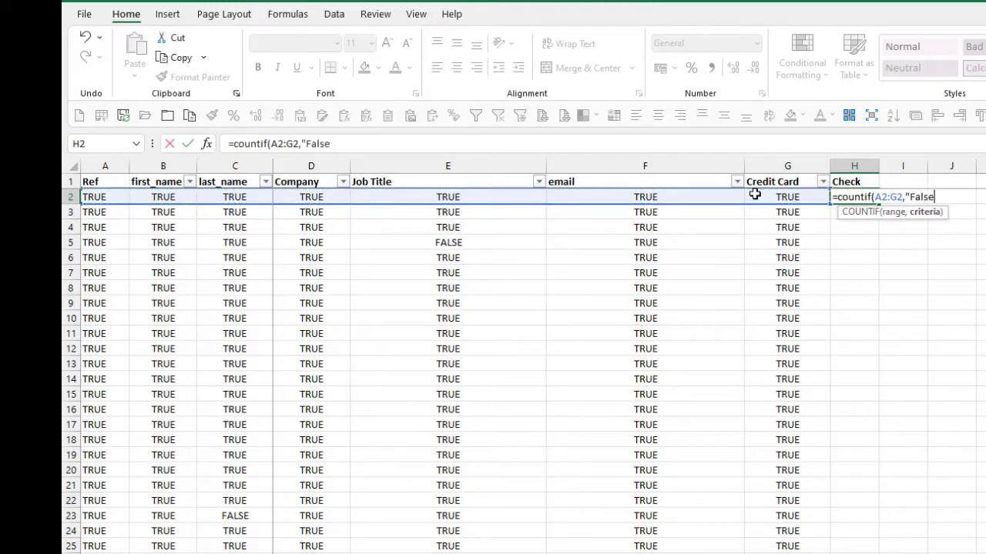
type("\")")
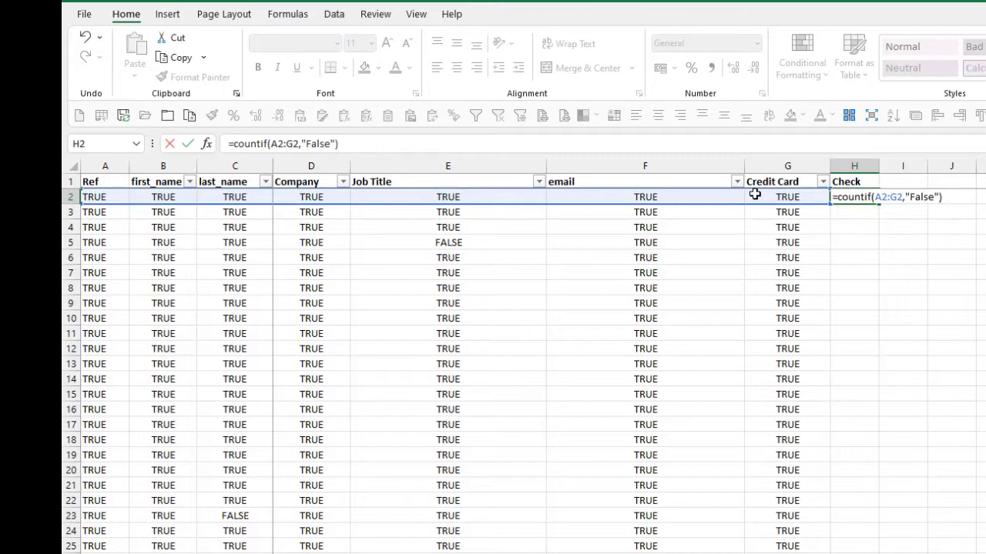
key("ctrl+Return")
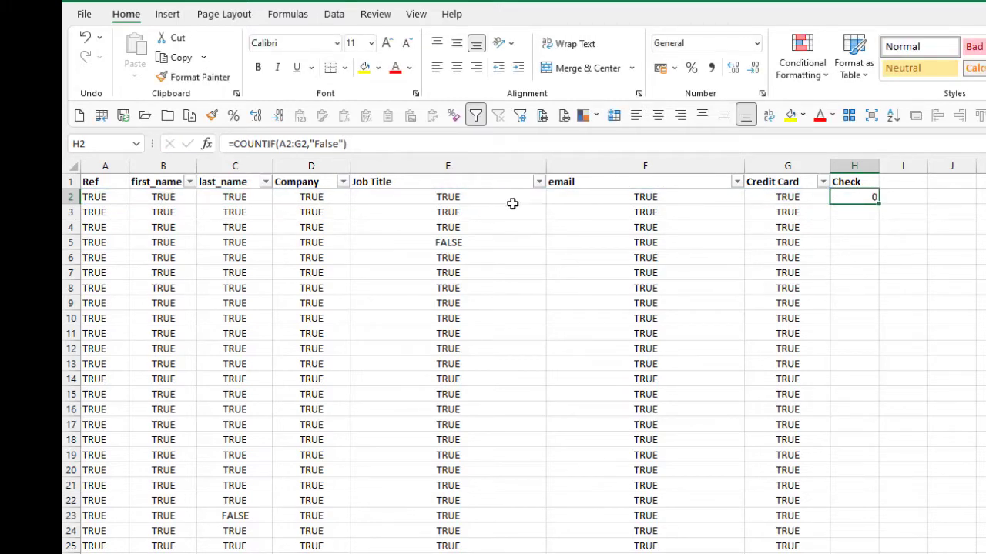
double_click(878, 204)
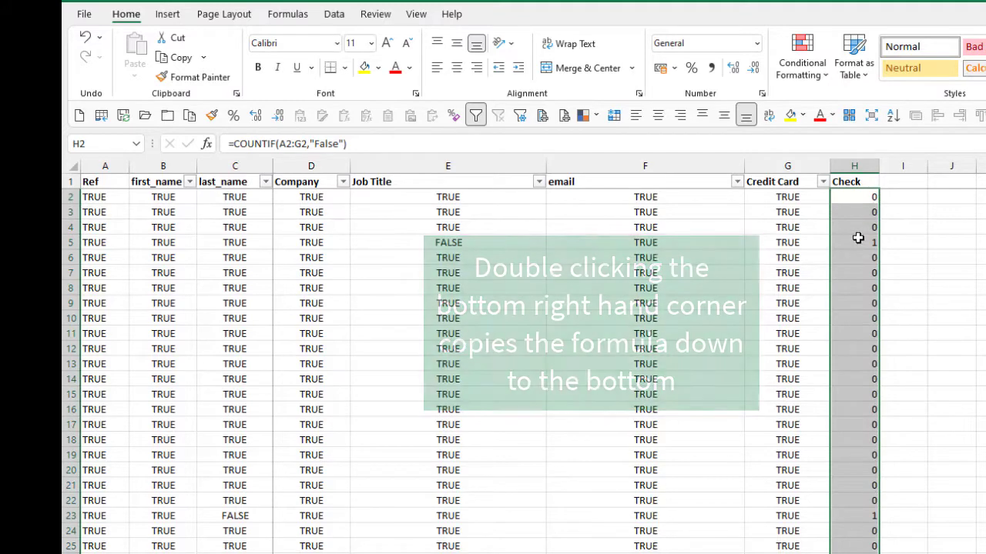
left_click(858, 241)
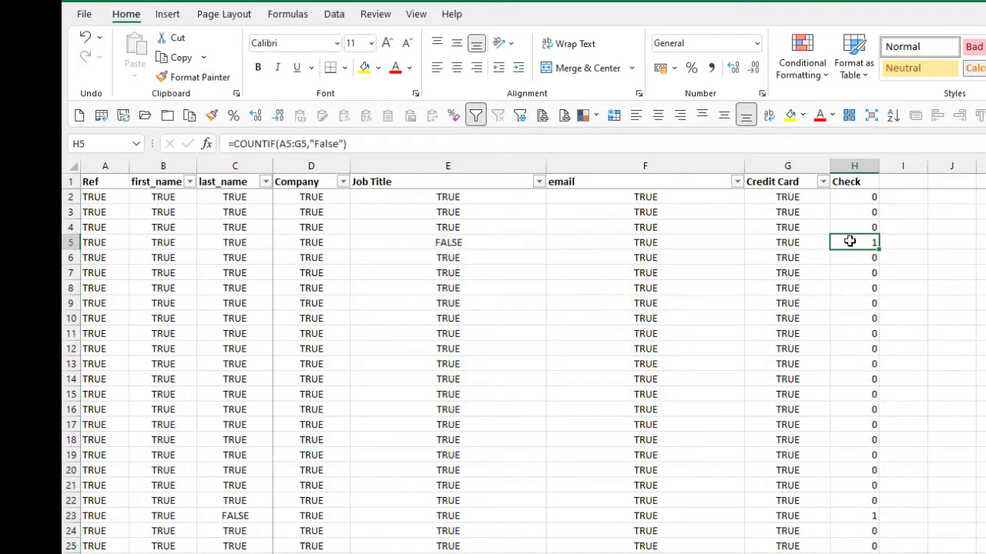
Step: Append =0 to the COUNTIF formula in every Check column cell from H2 down, turning it into a true/false test
left_click(857, 197)
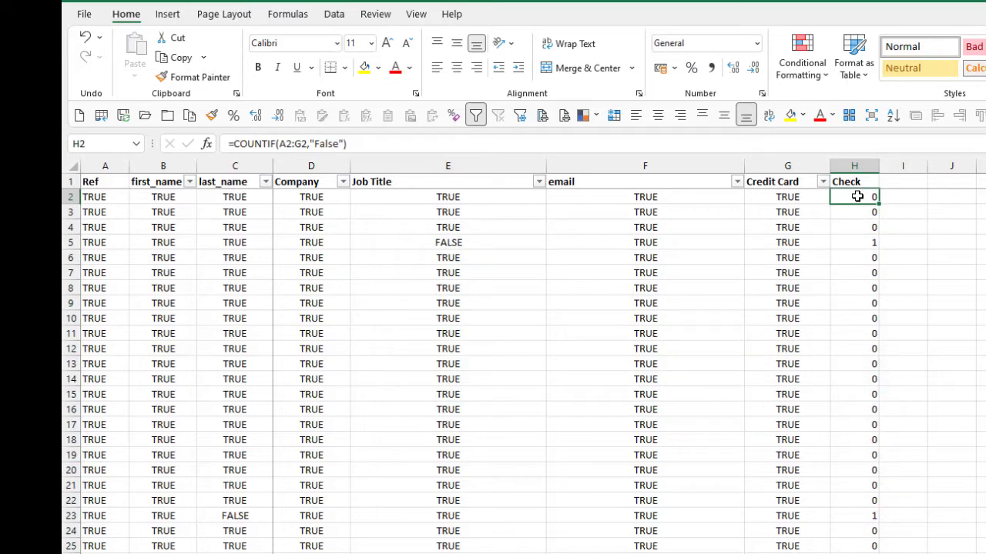
key("ctrl+shift+Down")
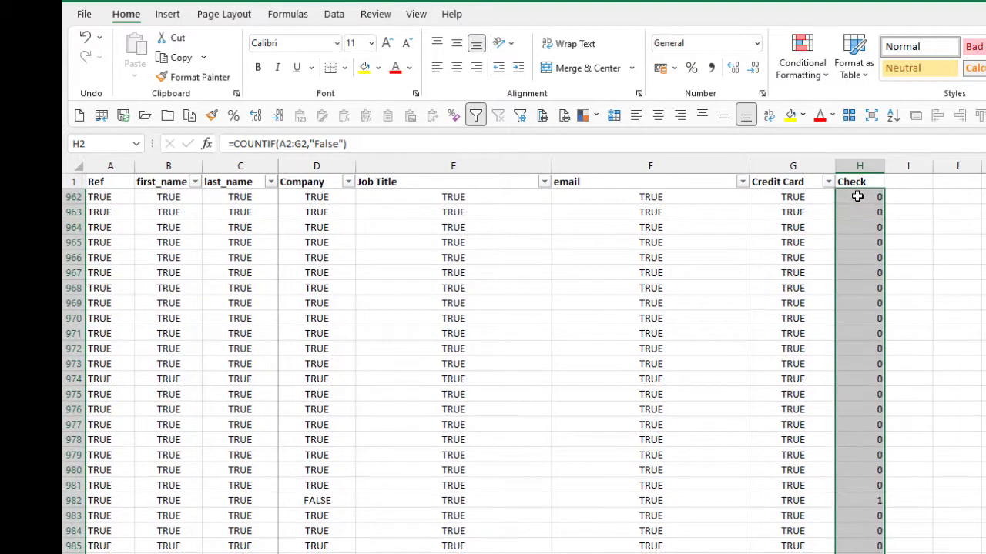
left_click(361, 145)
type("=")
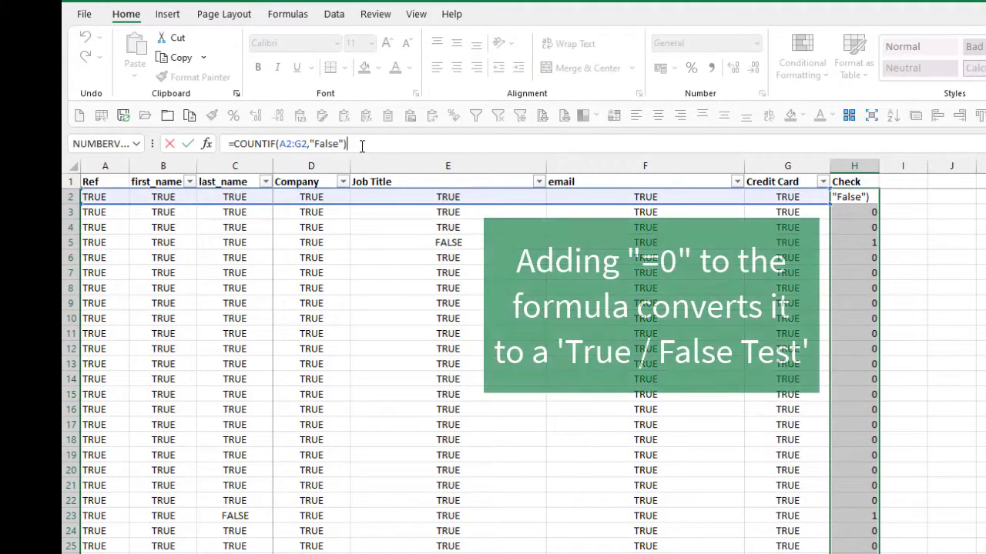
type("0")
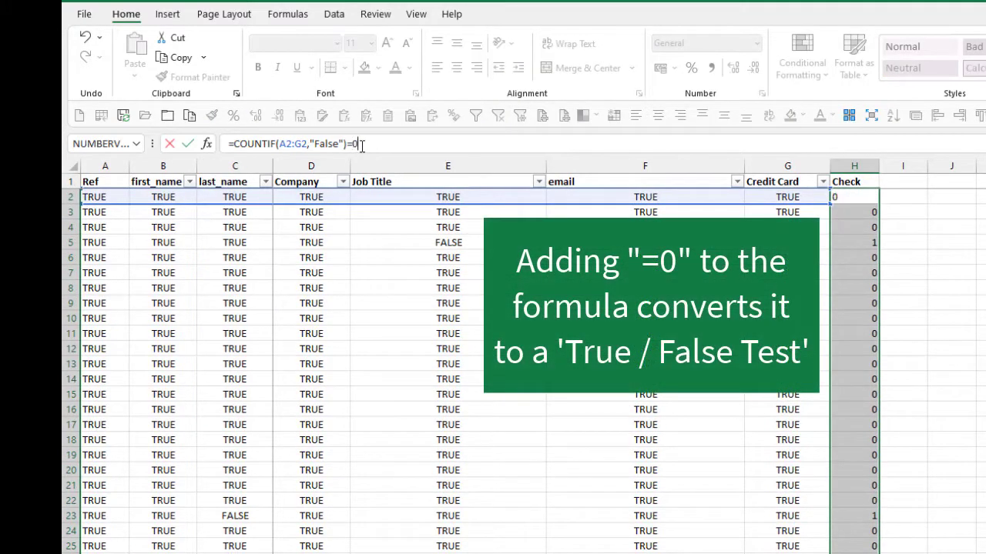
key("ctrl+Return")
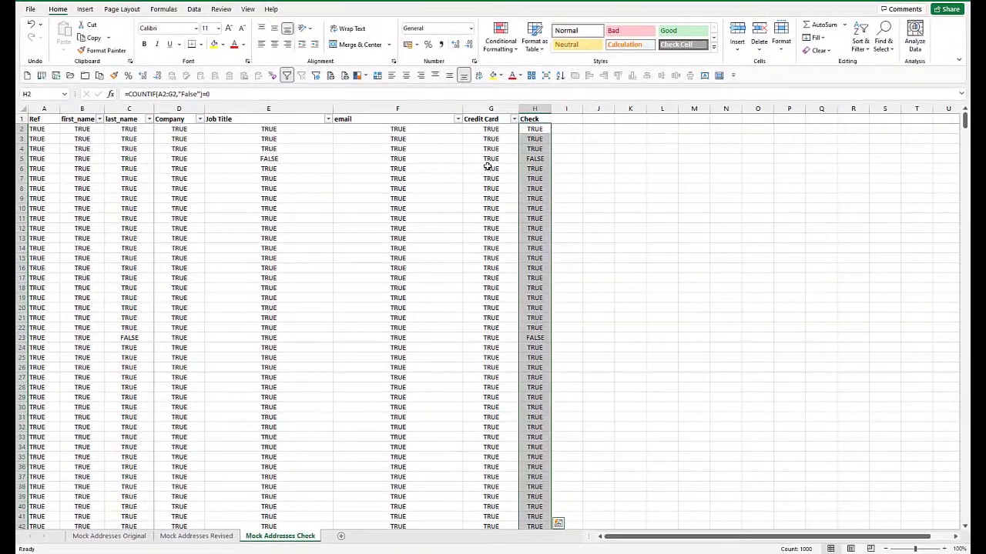
left_click(754, 248)
left_click(533, 158)
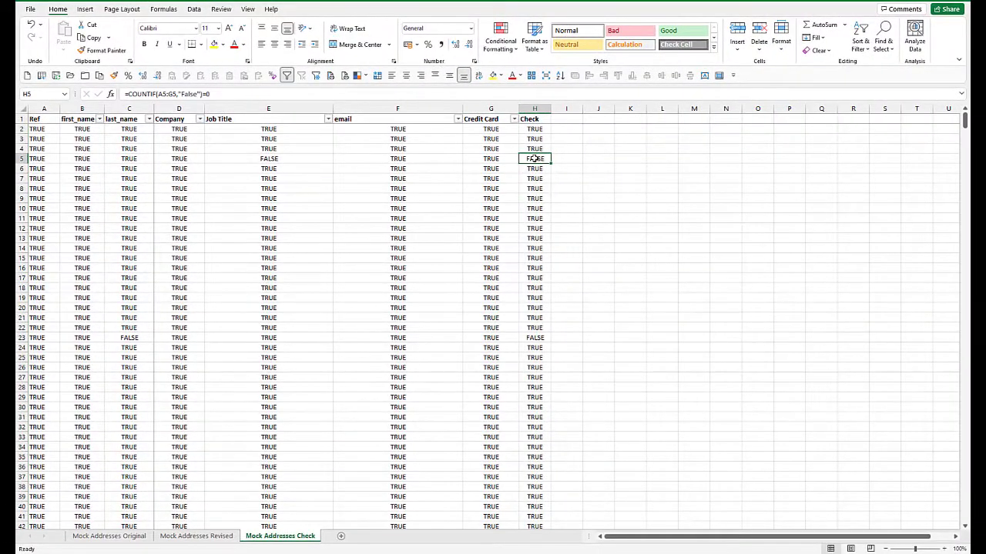
left_click(535, 337)
Step: Search the entire table on the Check sheet for False and select all the cells found
left_click(453, 248)
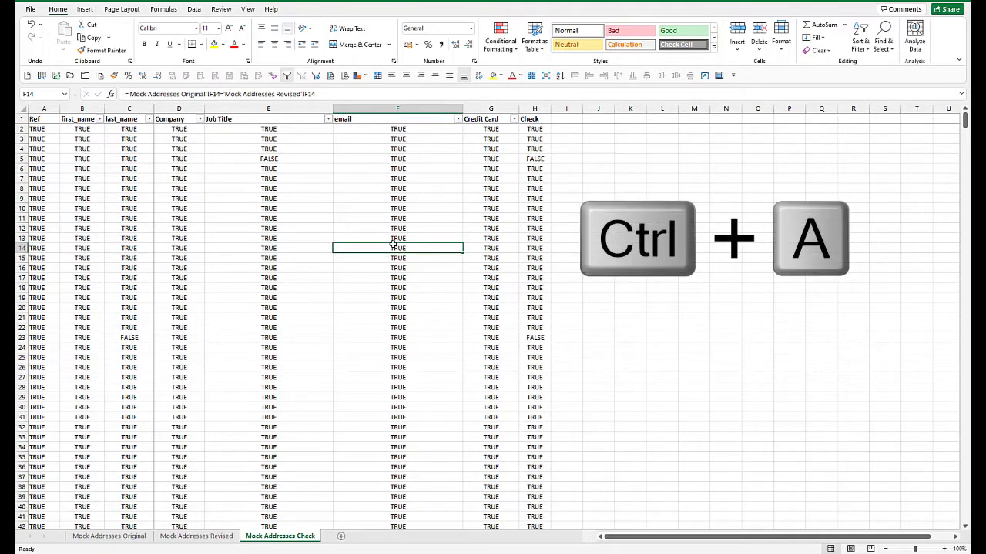
key("ctrl+a")
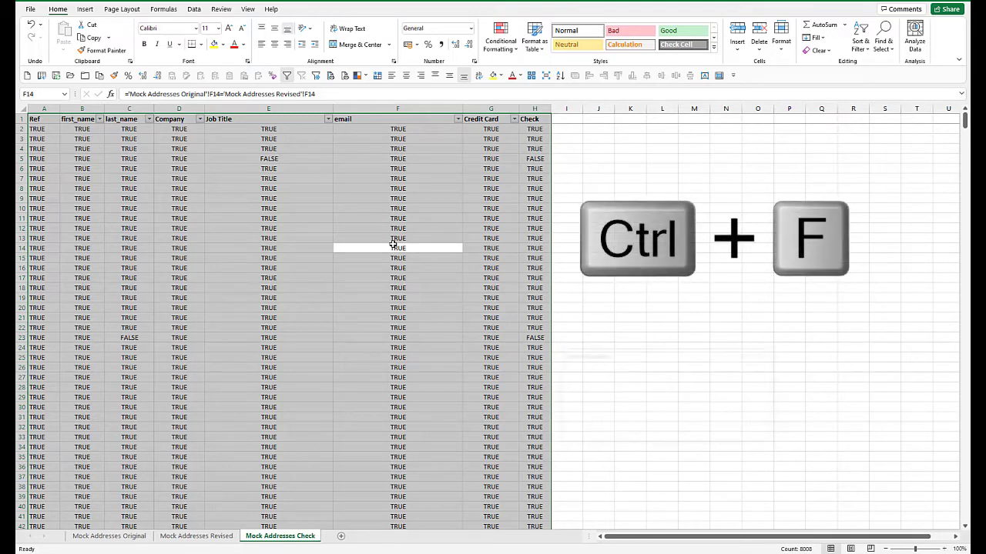
key("ctrl+f")
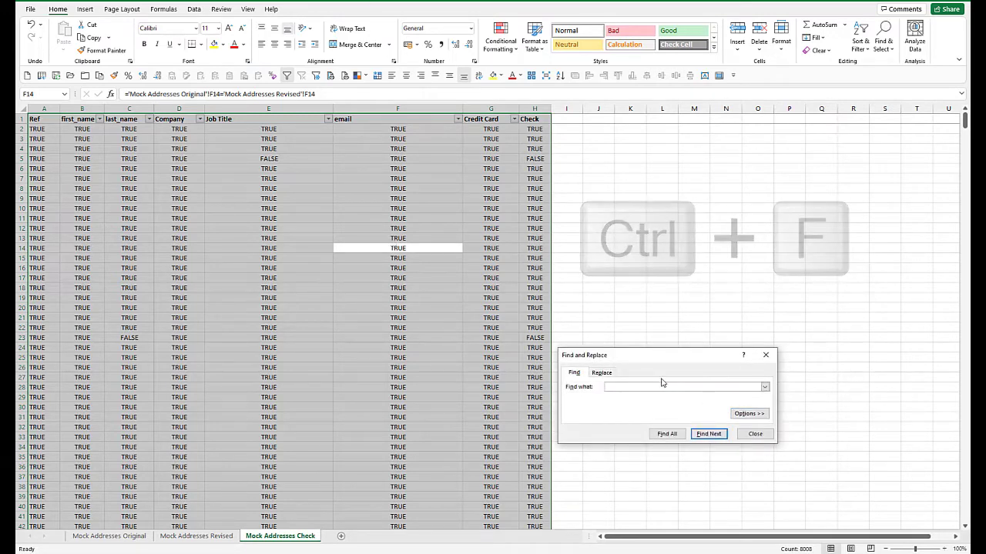
type("false")
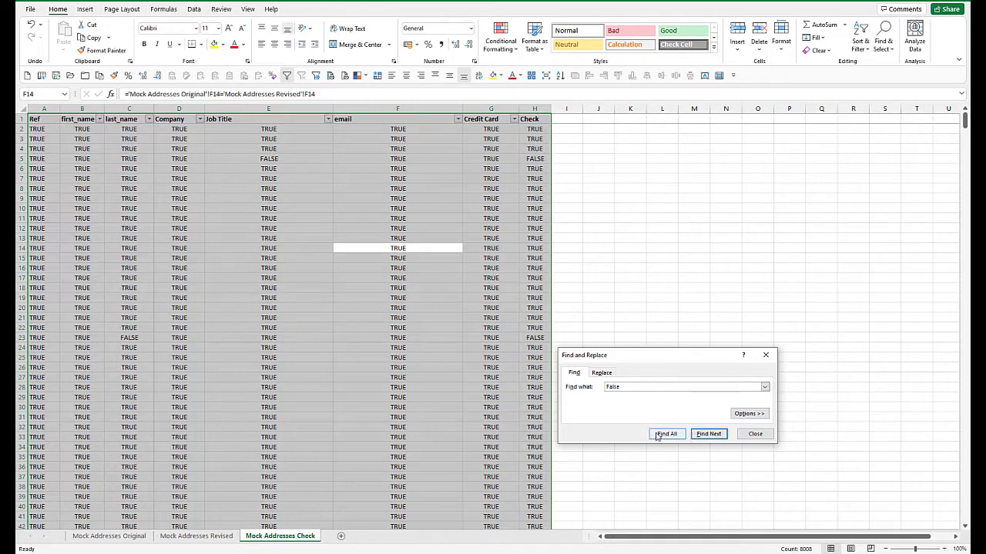
left_click(666, 433)
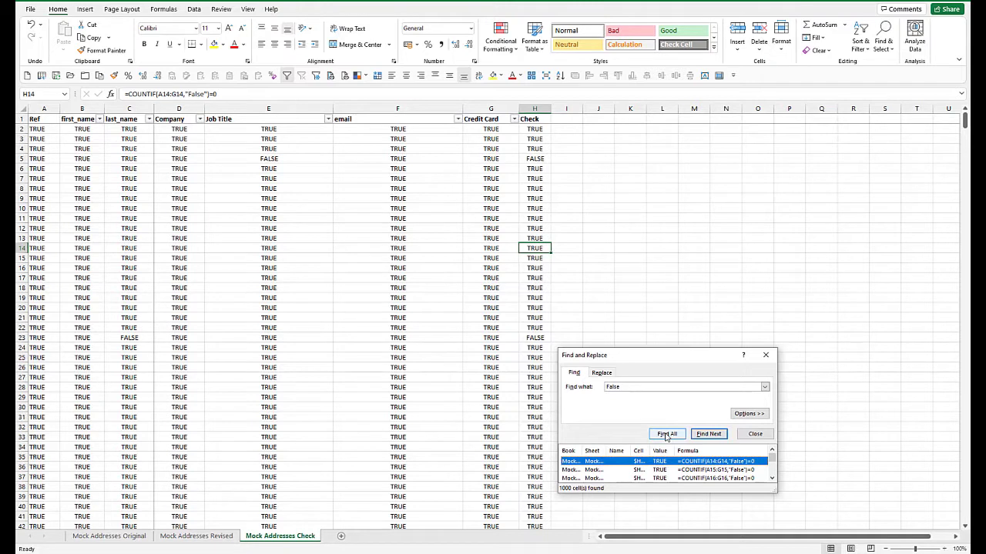
left_click(660, 462)
key("ctrl+a")
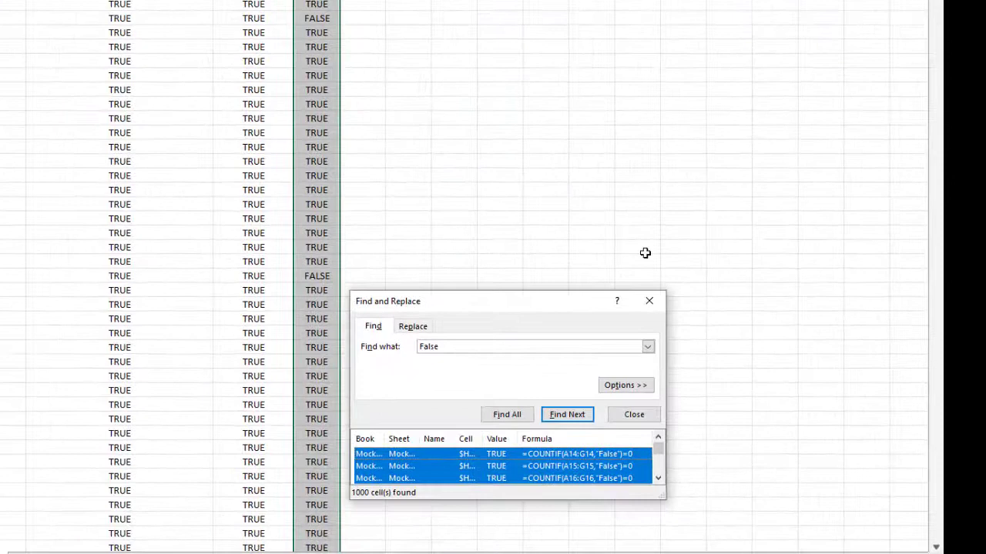
Step: Repeat the search for False looking in Values instead of Formulas, and select all matching cells
left_click(749, 413)
left_click(452, 421)
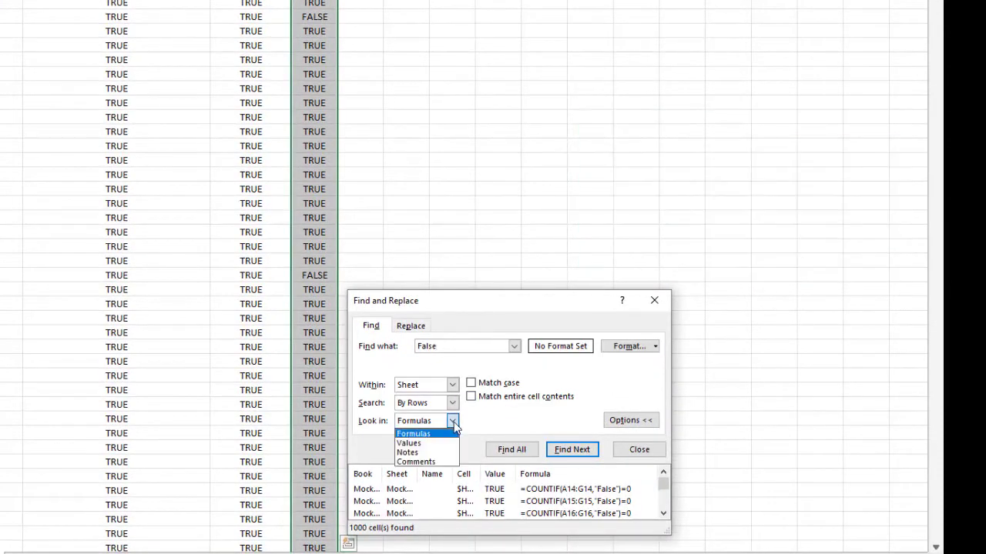
left_click(415, 443)
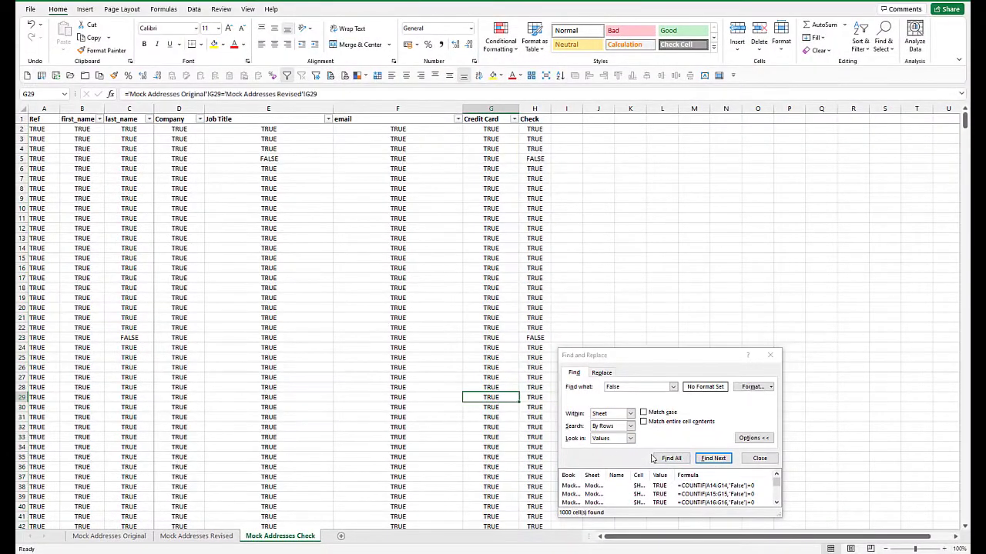
left_click(671, 458)
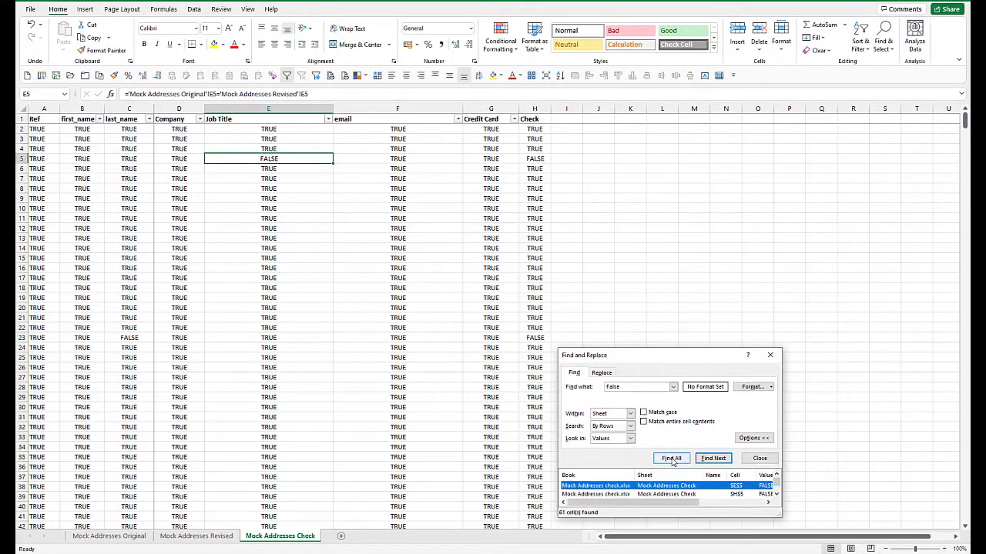
key("ctrl+a")
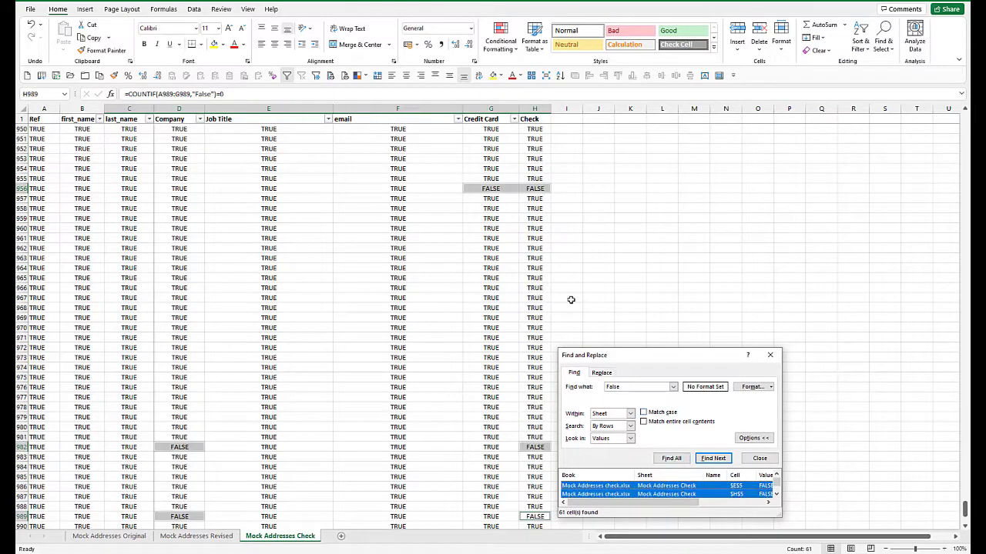
left_click(770, 356)
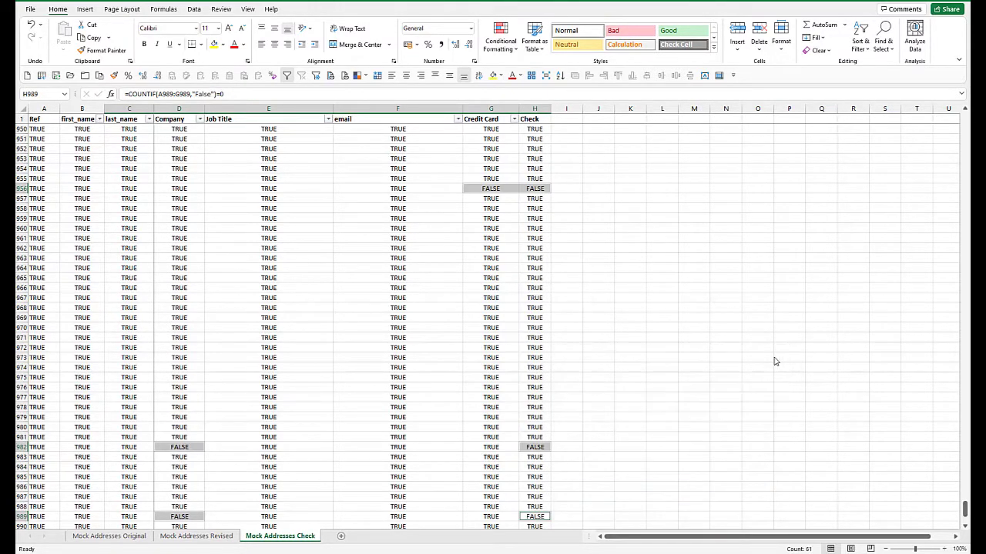
Step: Fill the selected FALSE cells with yellow and look over the highlighting near the start of the Check sheet
left_click(214, 45)
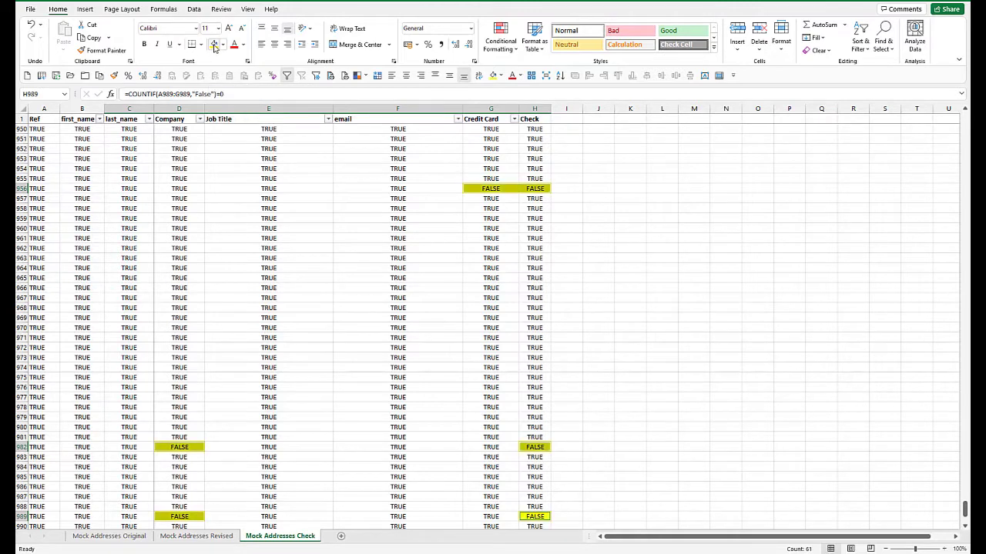
left_click(181, 197)
key("ctrl+Up")
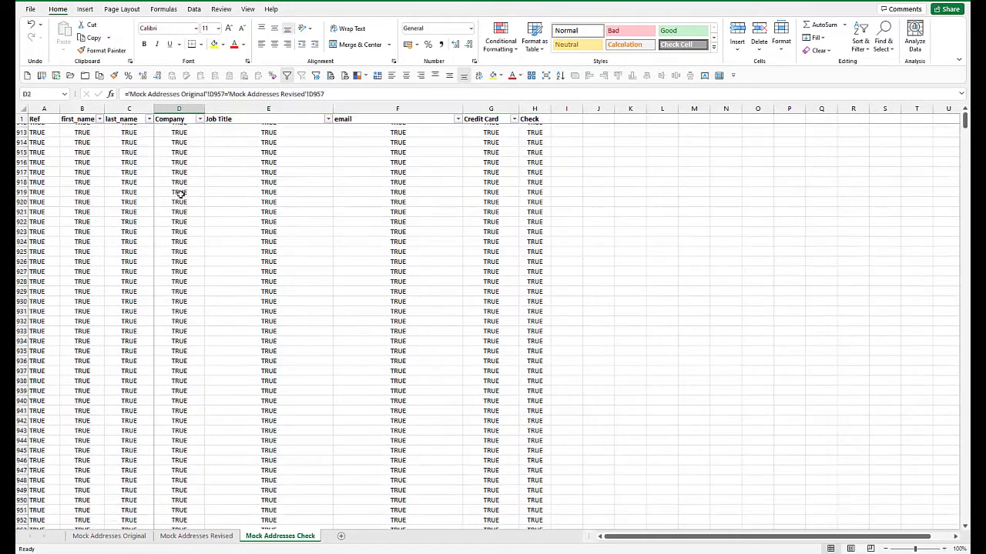
key("Page_Down")
key("Page_Down")
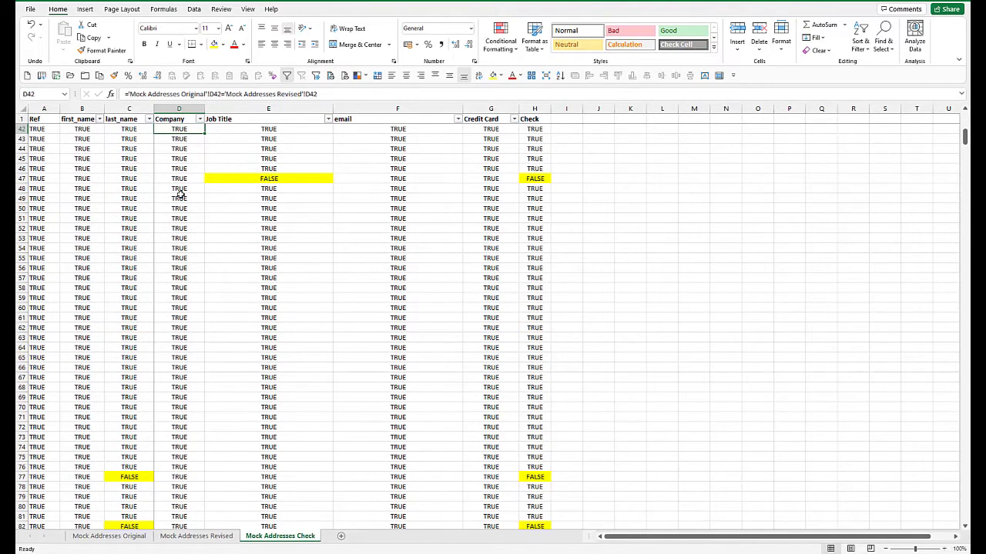
key("ctrl+Up")
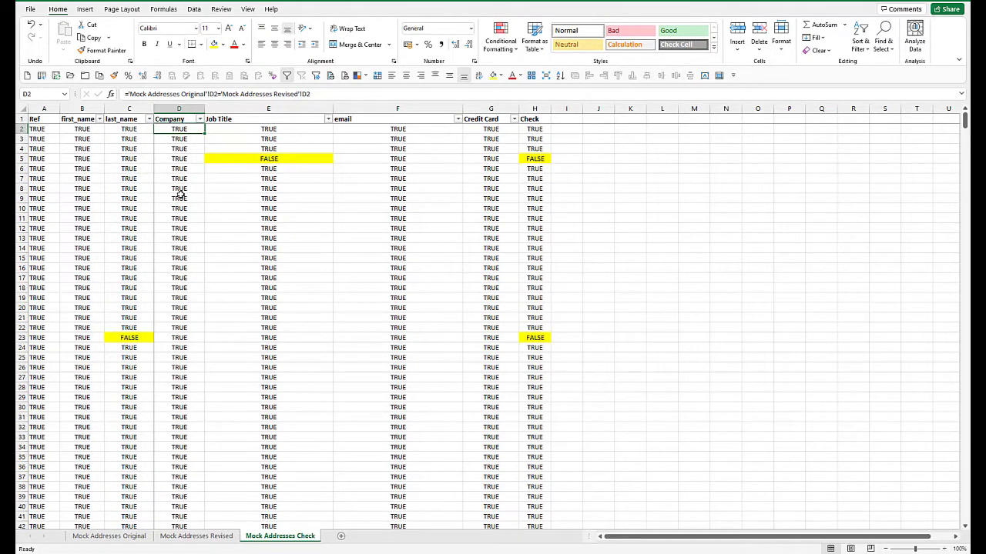
left_click(295, 313)
Step: Copy the formatting of the entire Mock Addresses Check sheet onto the Mock Addresses Original sheet with Format Painter
left_click(21, 108)
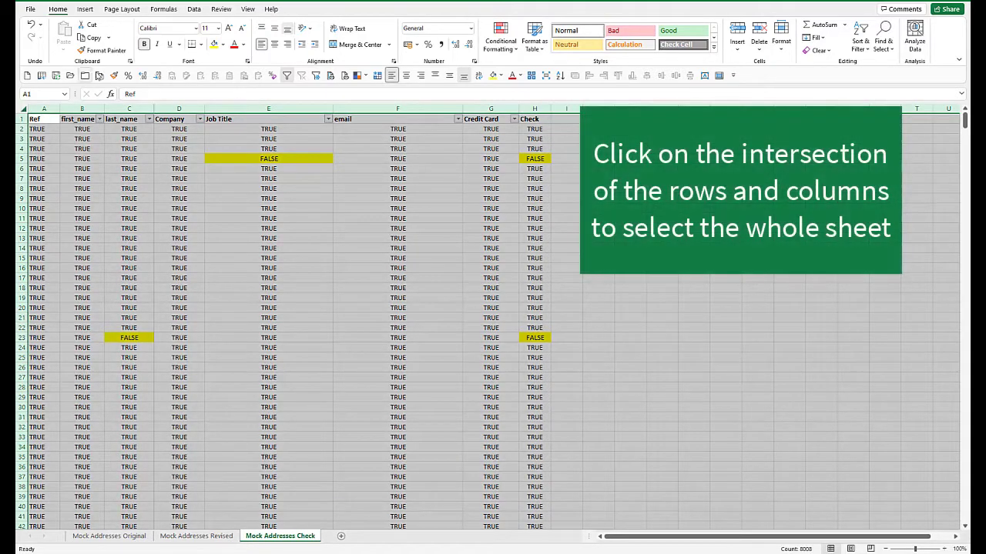
left_click(114, 75)
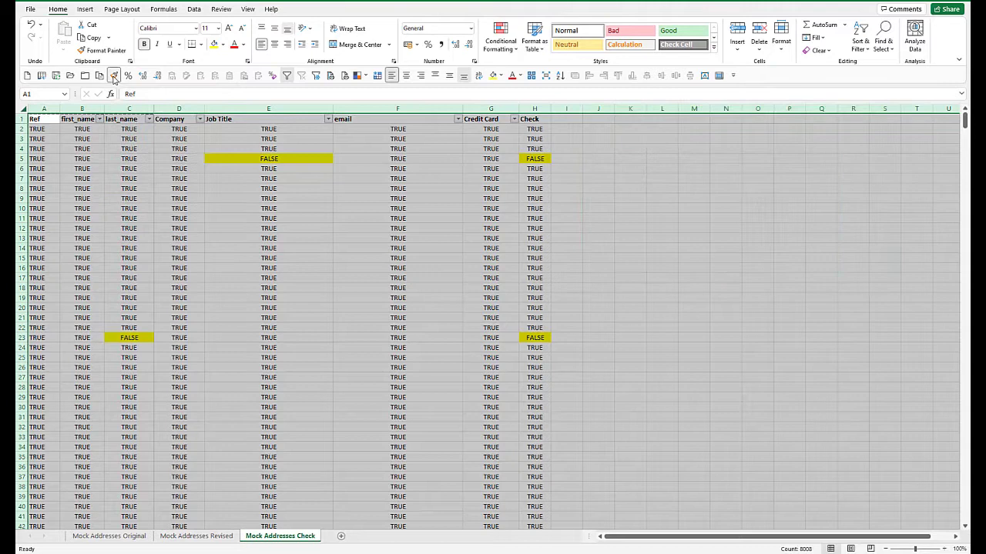
left_click(109, 537)
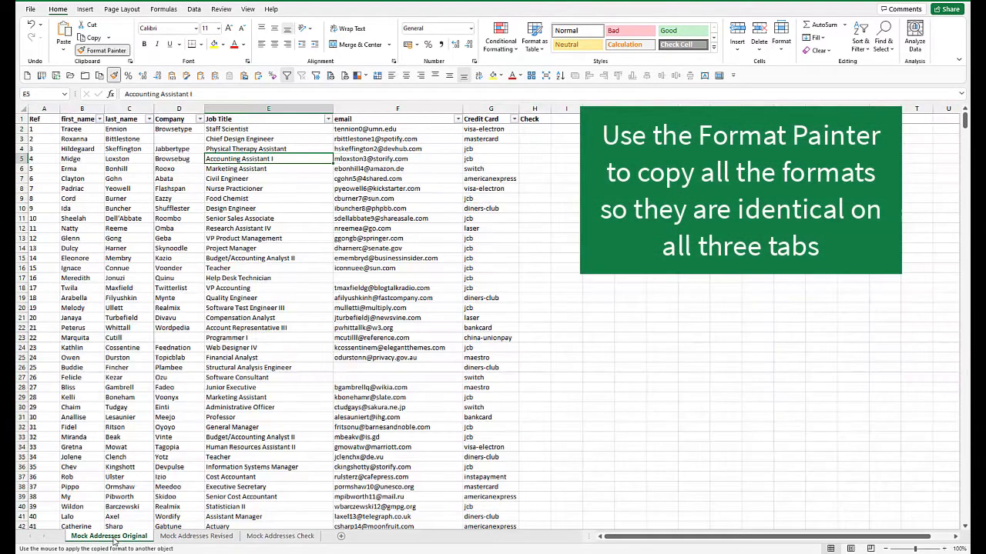
left_click(26, 113)
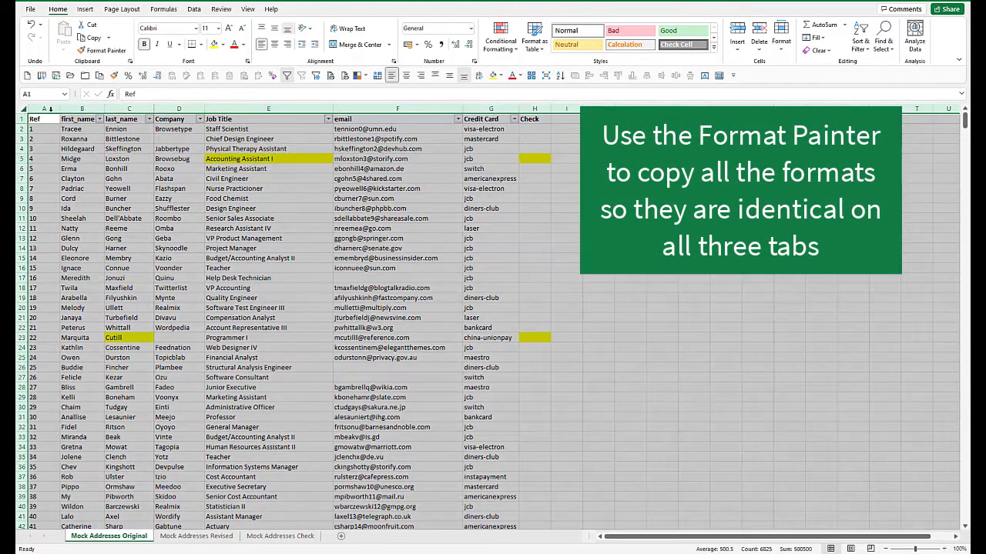
Step: Copy the formatting of the entire Mock Addresses Original sheet onto the Mock Addresses Revised sheet with Format Painter
left_click(91, 51)
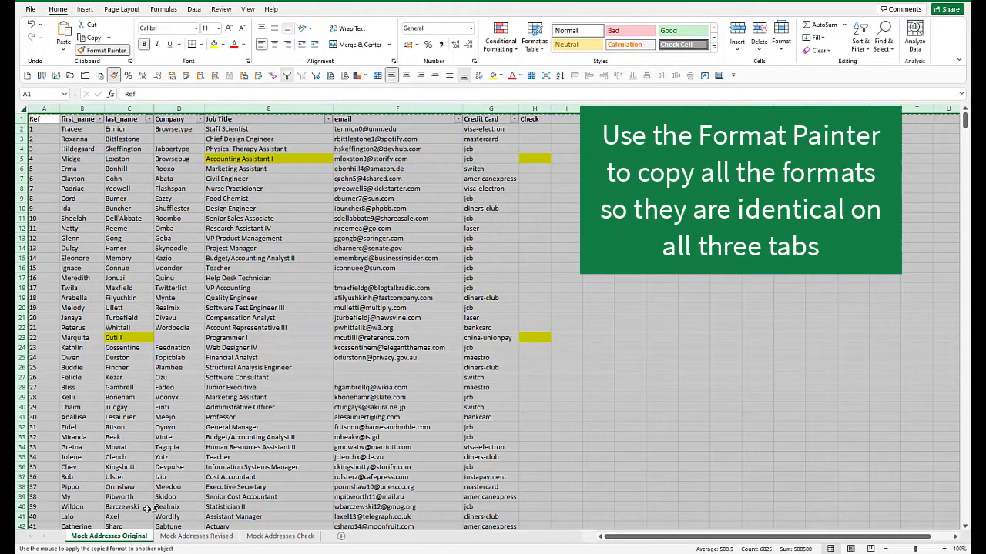
left_click(195, 536)
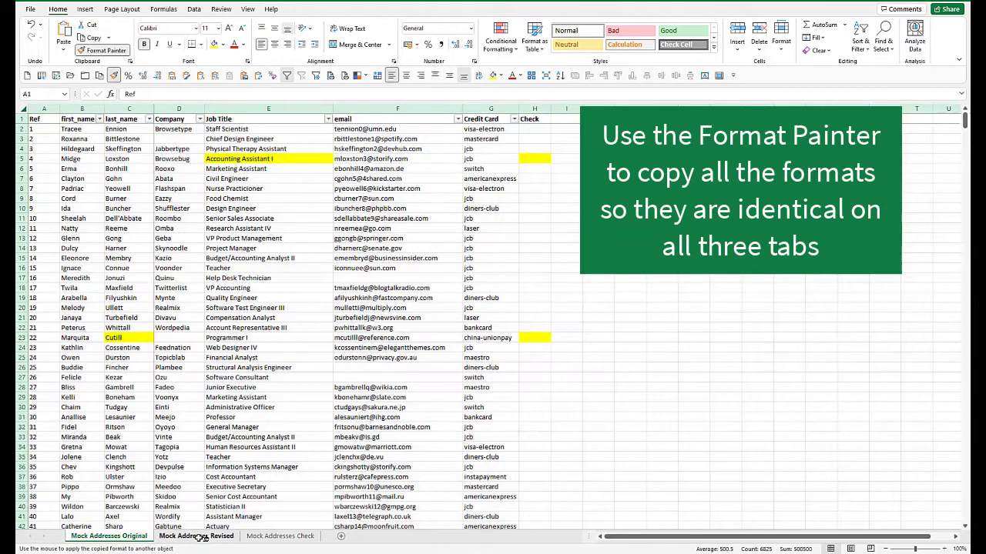
left_click(23, 109)
left_click(228, 337)
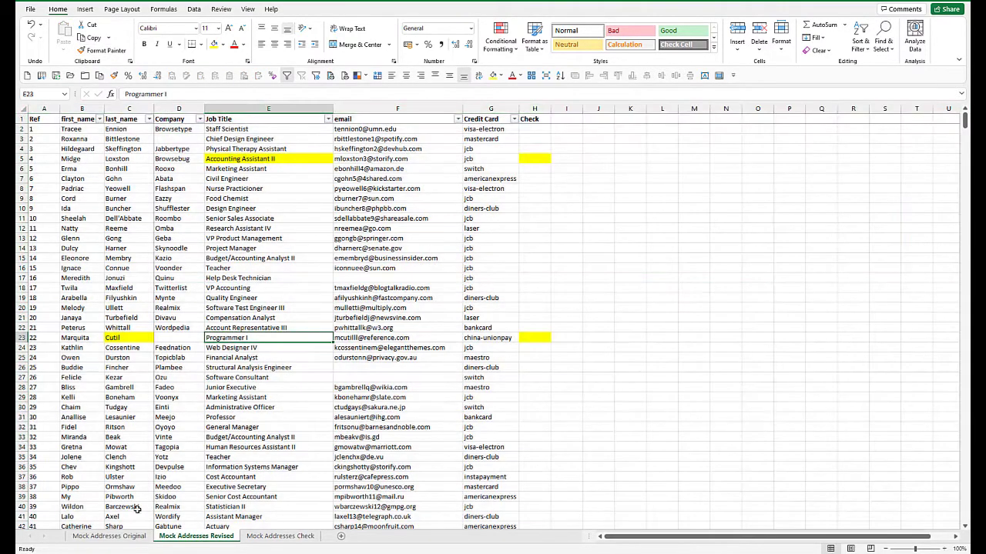
Step: Compare the highlighted last_name entry in row 23 between the Mock Addresses Original and Mock Addresses Revised sheets
left_click(112, 537)
left_click(234, 249)
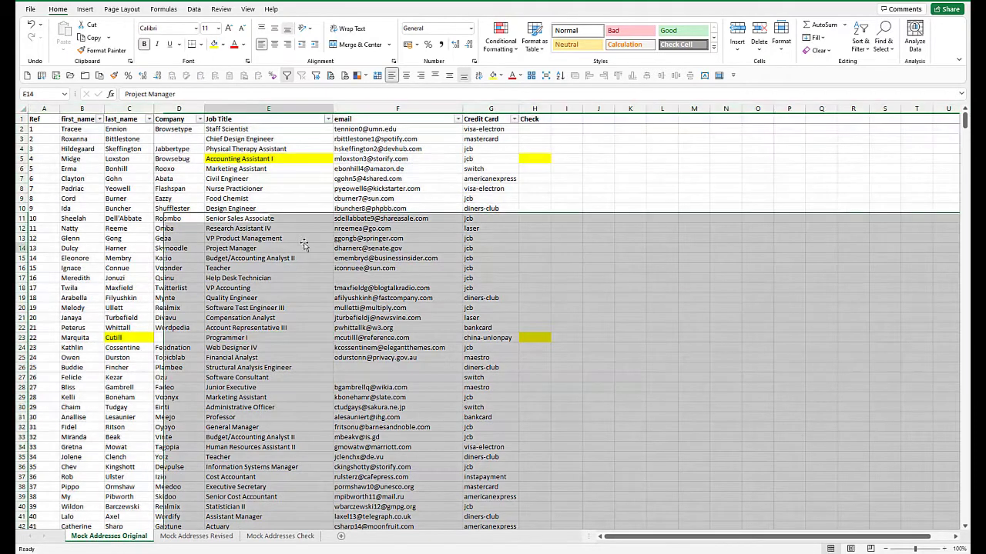
left_click(143, 337)
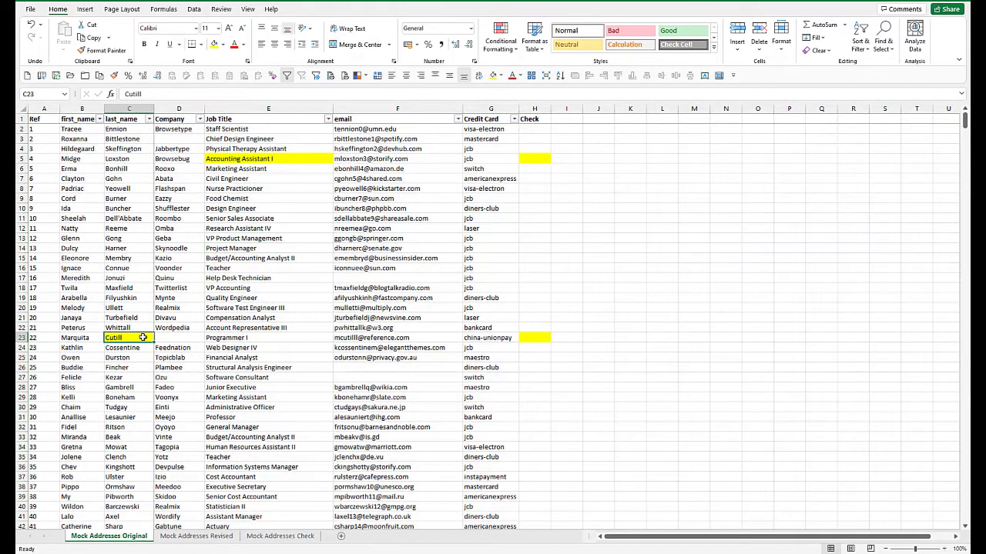
left_click(213, 537)
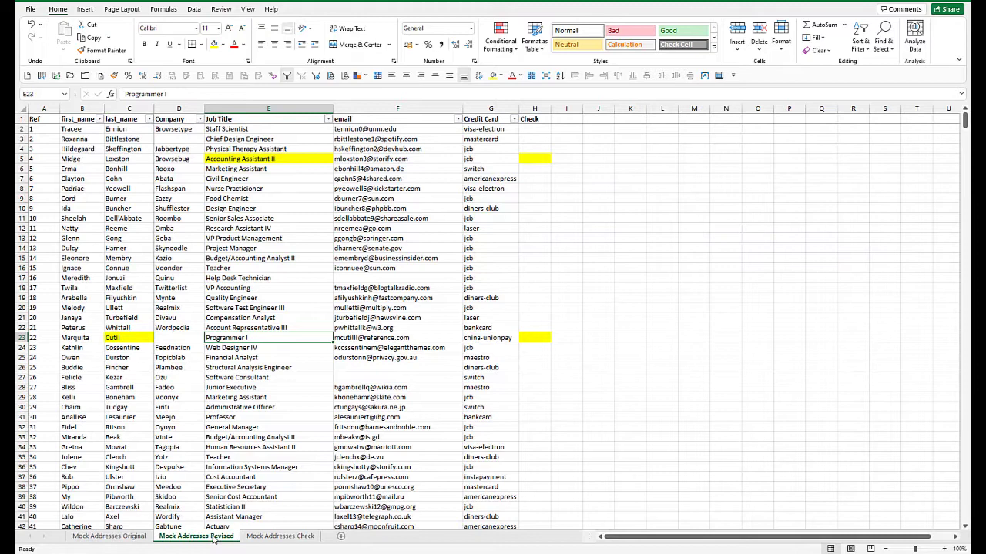
left_click(141, 337)
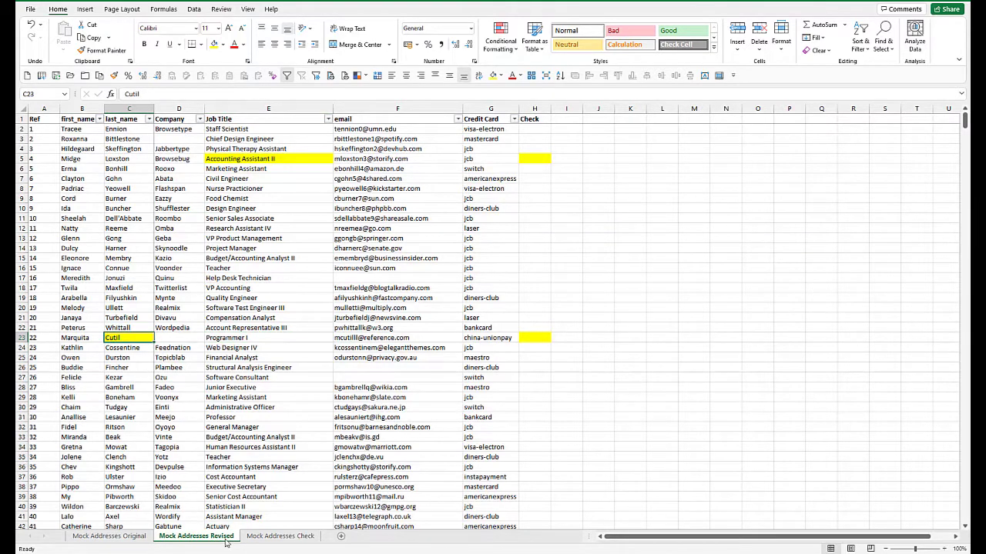
left_click(139, 341)
Step: Extend the Original sheet's filter to every column including Check, and open a second workbook window showing Mock Addresses Revised
left_click(127, 537)
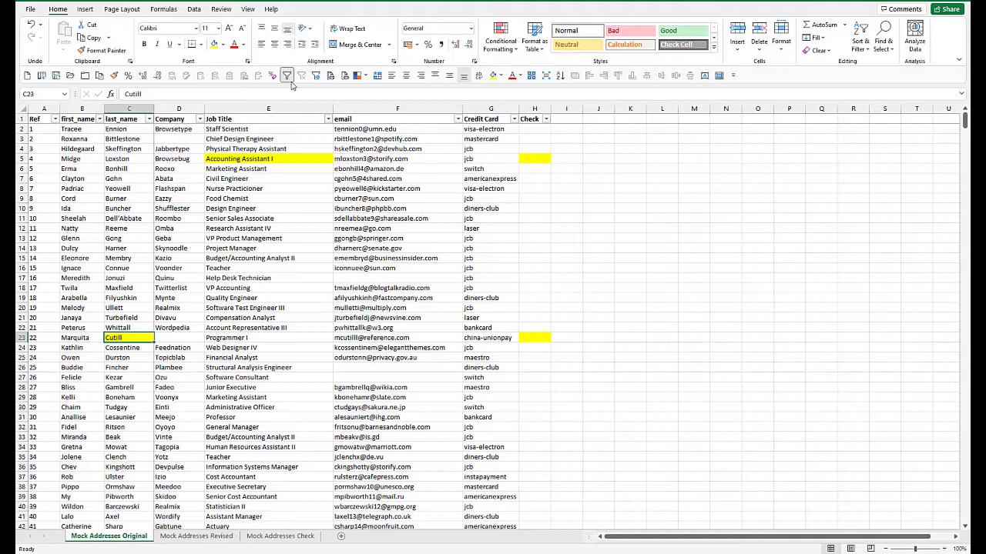
left_click(248, 9)
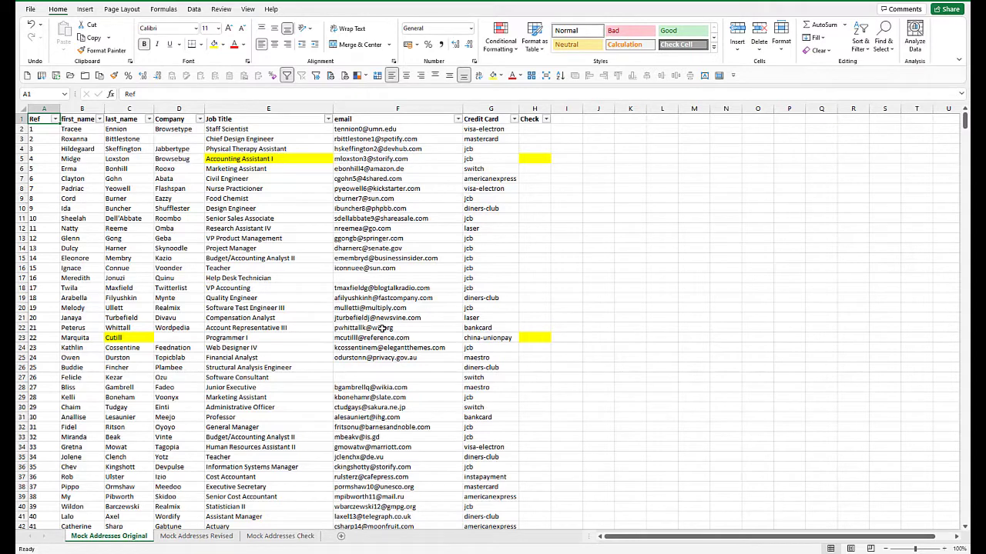
mouse_move(269, 551)
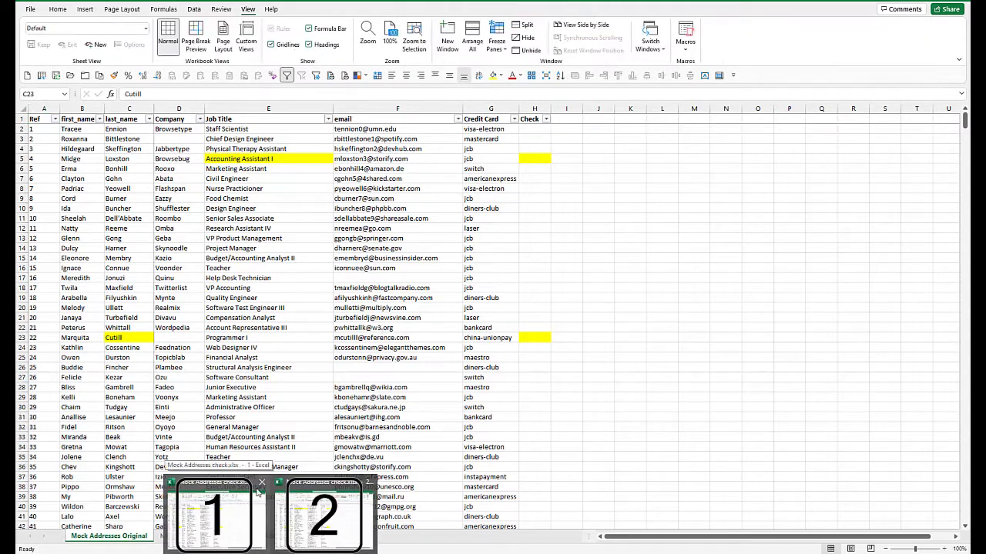
left_click(332, 488)
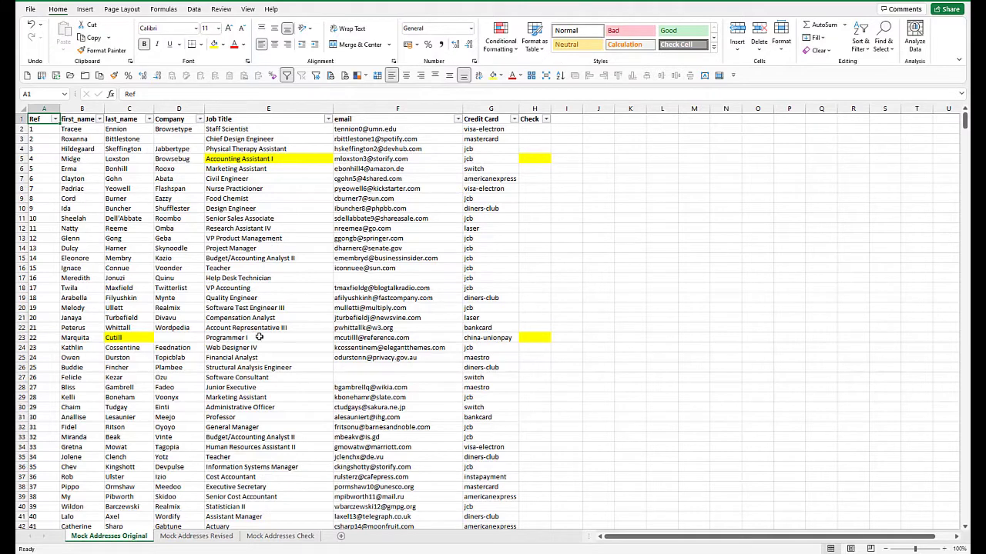
left_click(204, 537)
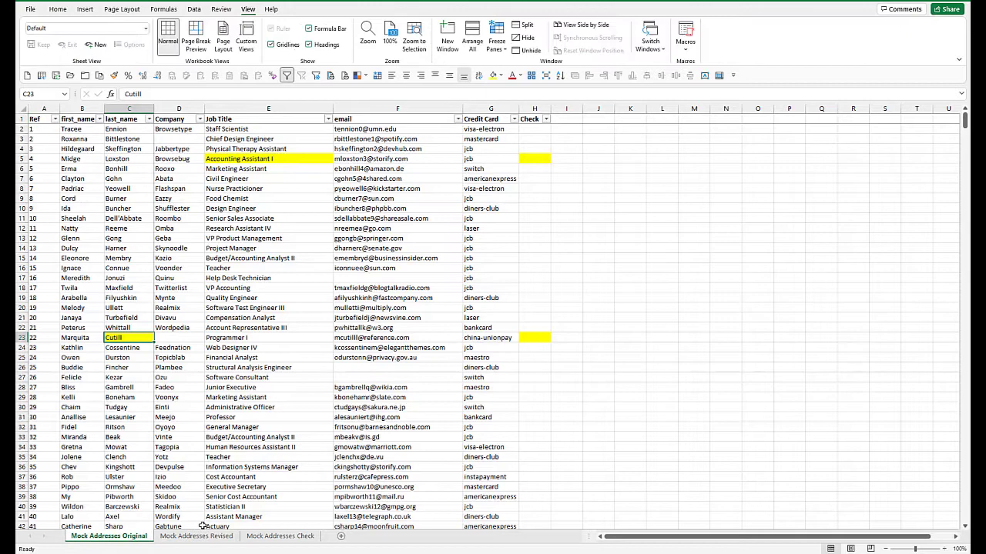
Step: Select cell D2 in both workbook windows and view the Original and Revised sheets side by side, arranged vertically
left_click(167, 128)
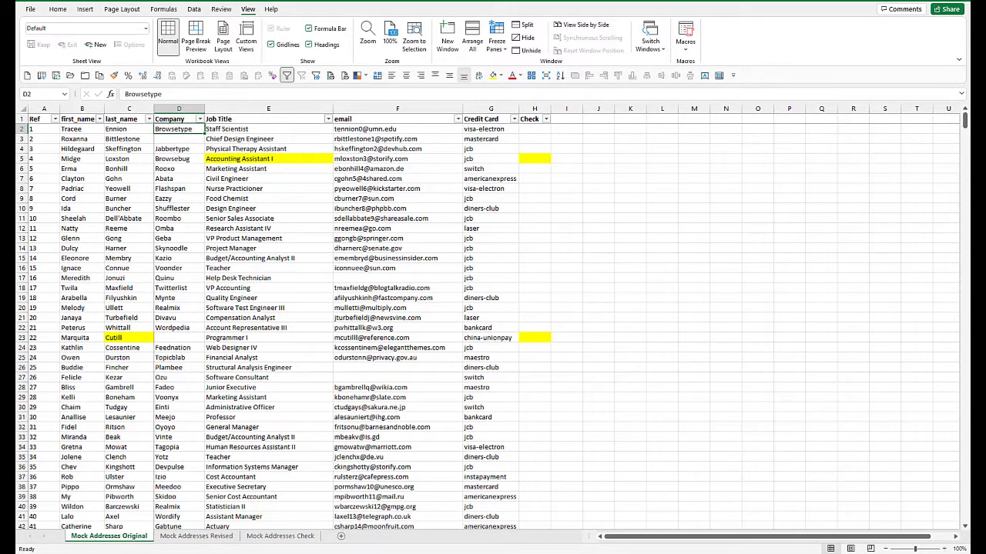
left_click(323, 516)
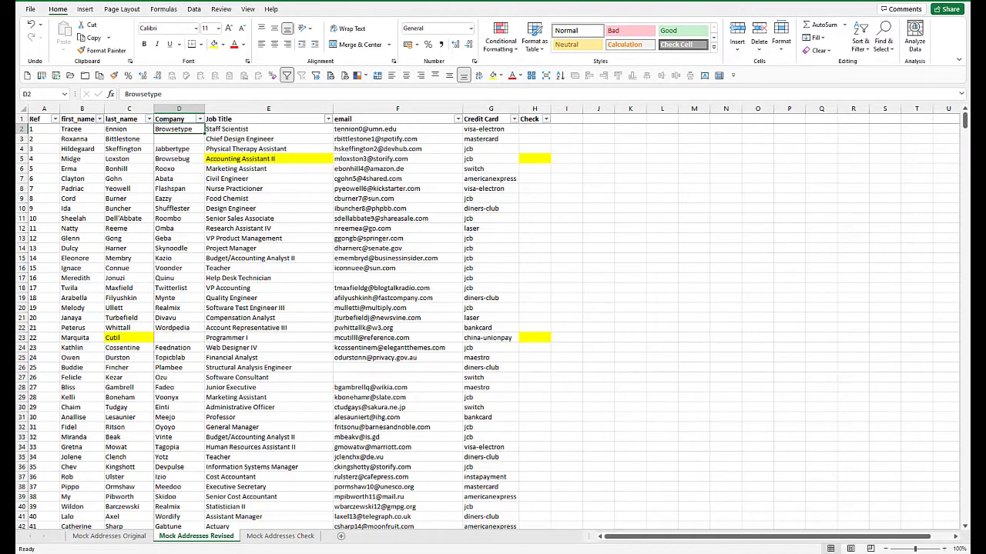
left_click(219, 509)
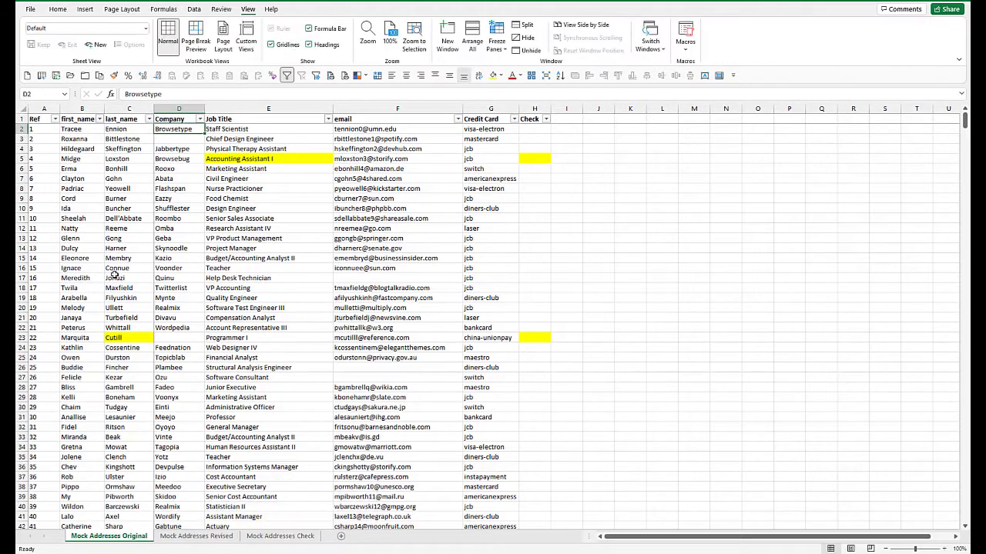
left_click(578, 27)
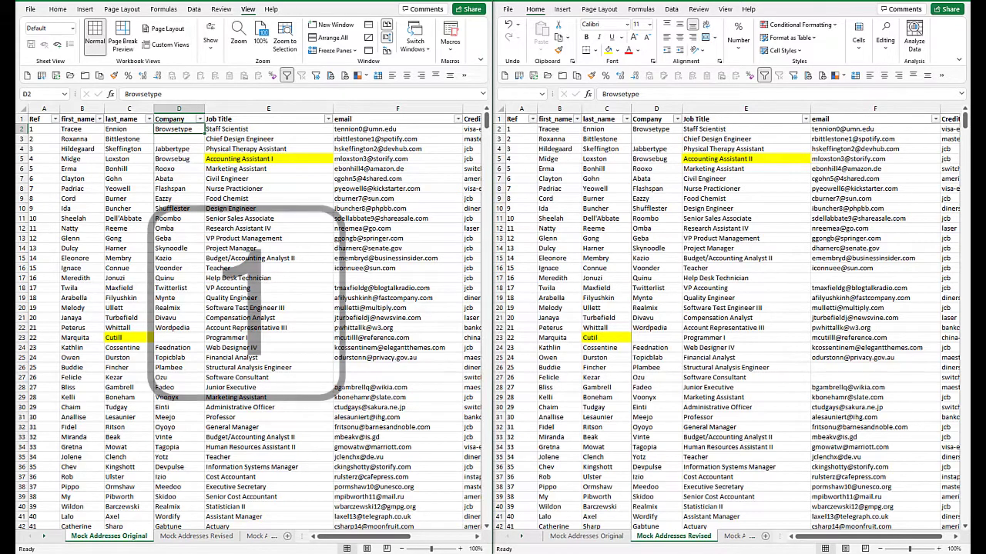
left_click(362, 297)
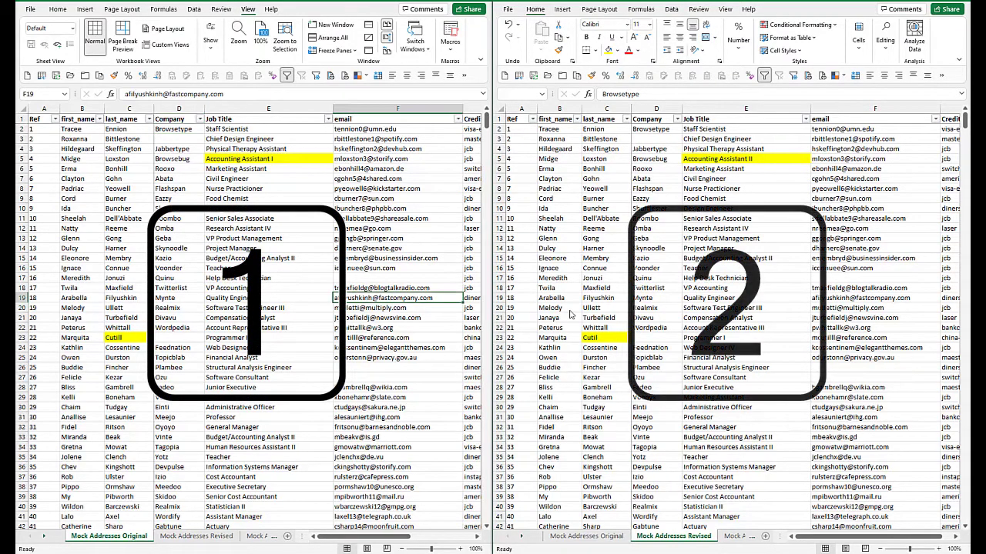
left_click(167, 129)
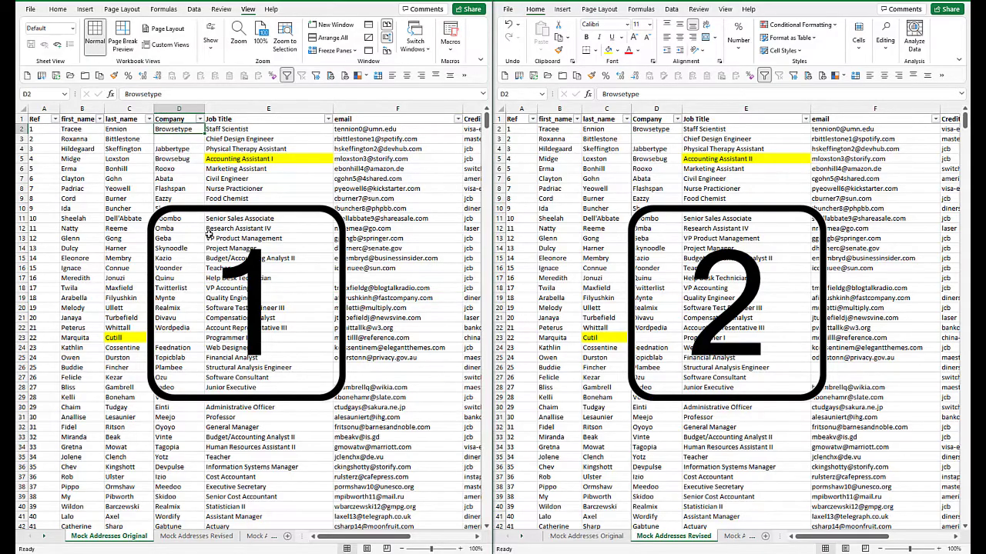
Step: Scroll the side-by-side Original and Revised sheets to check that both windows move together
scroll(218, 231, "down", 6)
scroll(218, 232, "down", 10)
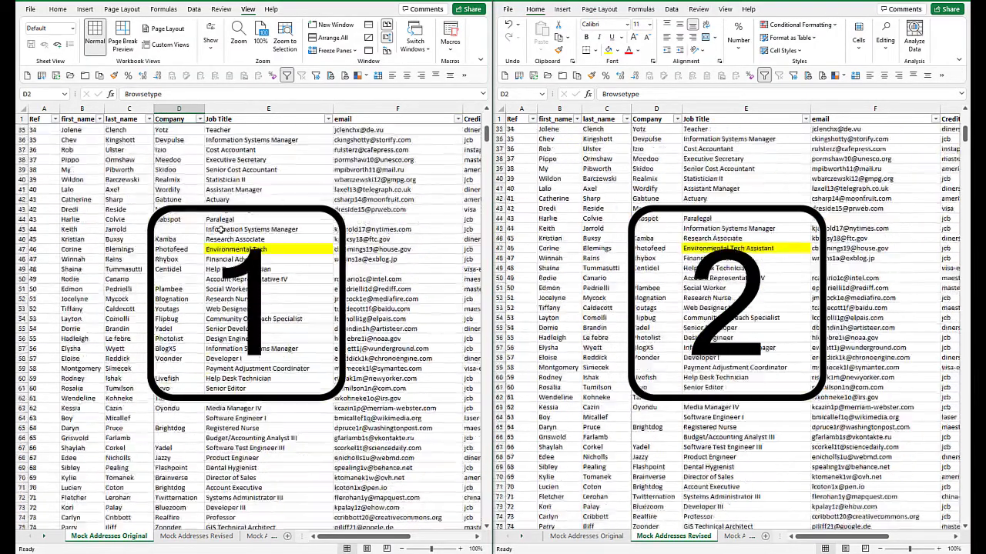
scroll(221, 229, "up", 16)
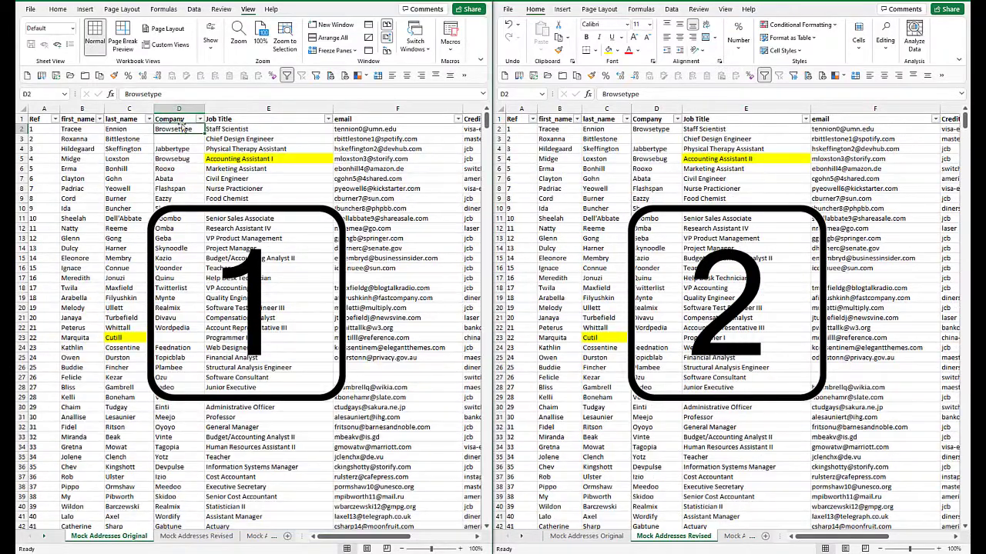
left_click(647, 128)
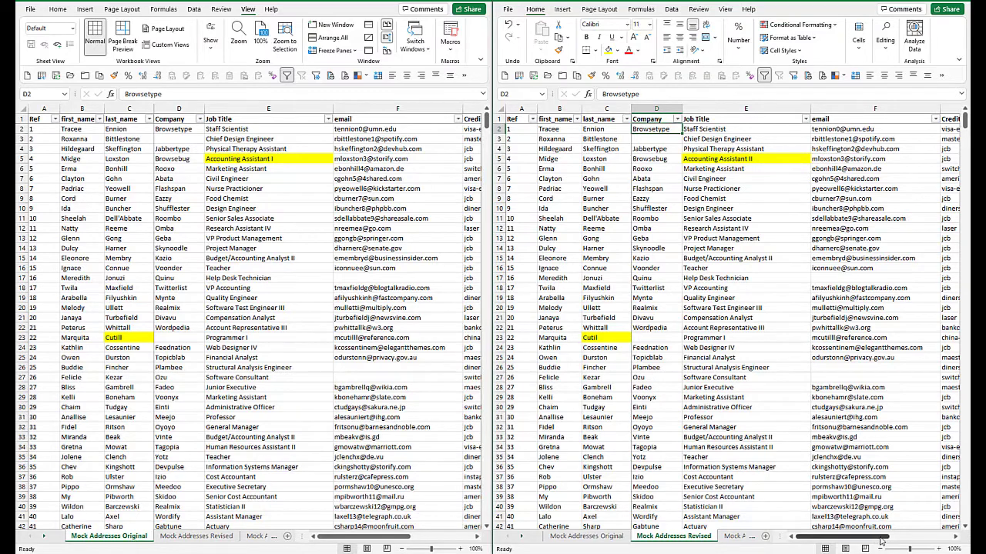
mouse_move(903, 539)
left_mouse_down()
mouse_move(955, 541)
mouse_move(889, 540)
left_mouse_up()
left_click(449, 205)
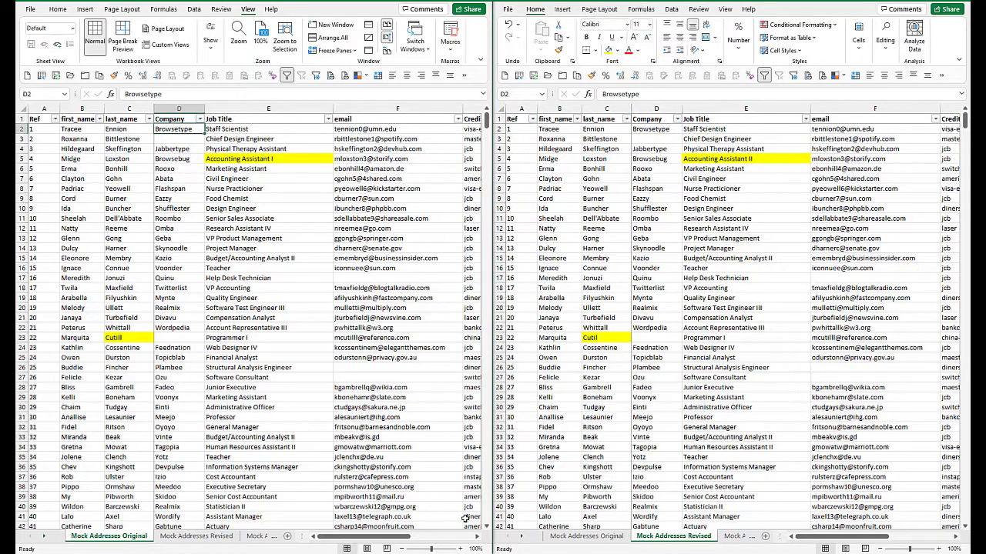
Step: Filter the Check column of the Mock Addresses Original sheet by the yellow cell color
left_click(475, 539)
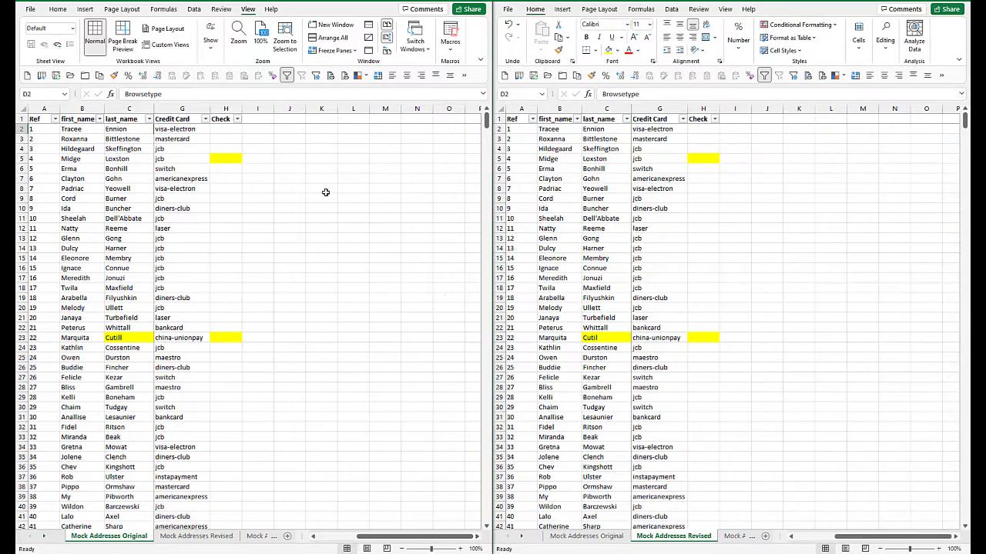
left_click(239, 119)
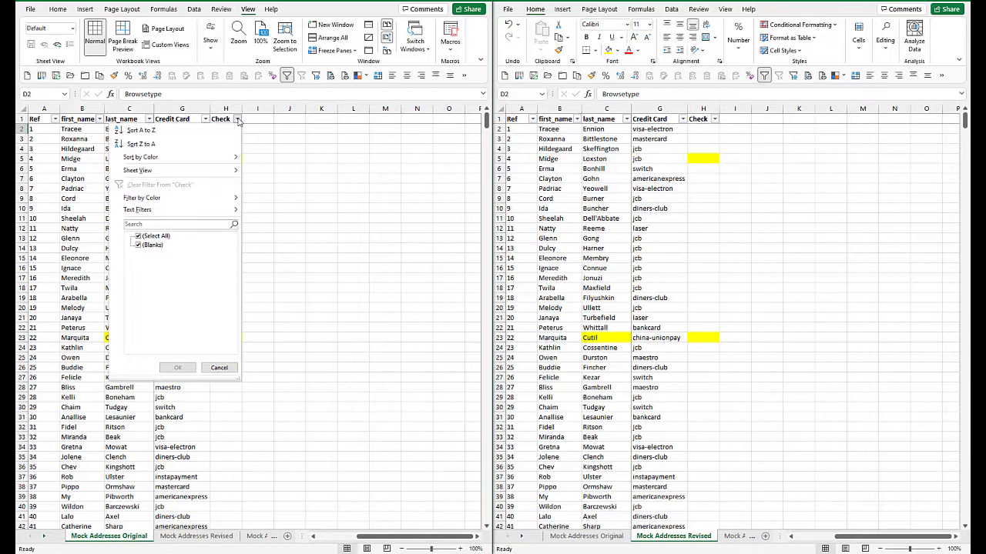
mouse_move(216, 199)
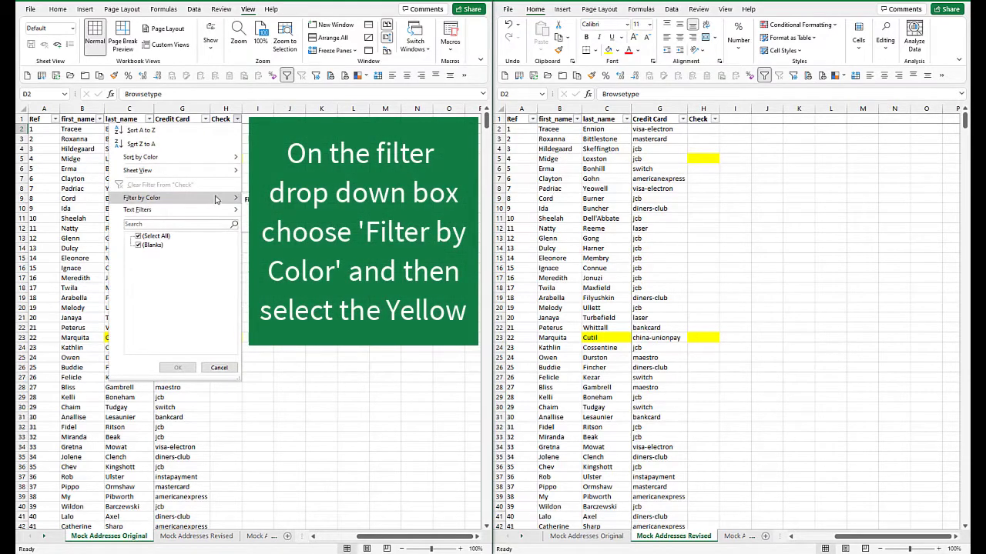
left_click(266, 213)
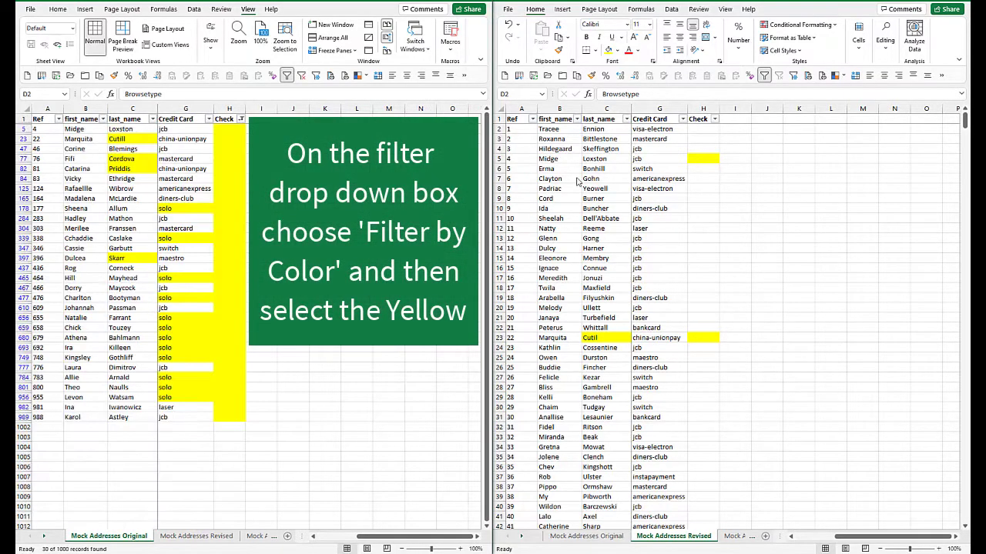
Step: Filter the Check column of the Mock Addresses Revised sheet by the yellow cell color
left_click(714, 120)
mouse_move(693, 198)
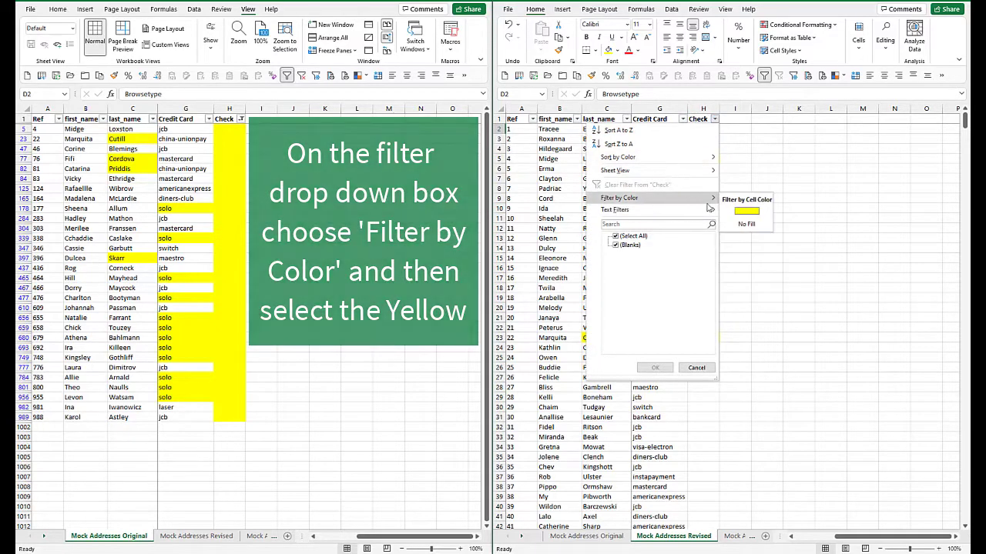
left_click(747, 212)
left_click(749, 216)
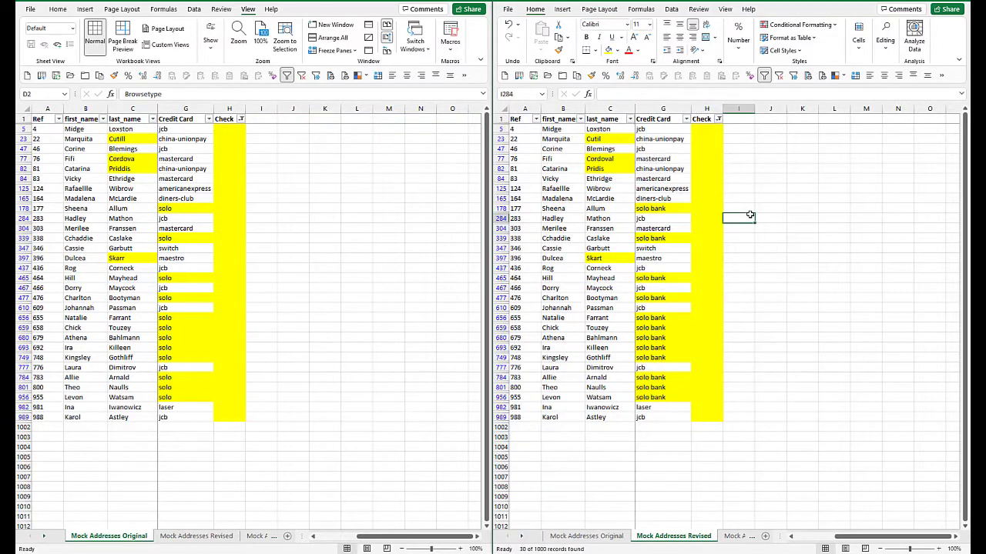
Step: Compare the highlighted Company, Job Title and email entries in the filtered Original and Revised sheets side by side
key("ctrl+z")
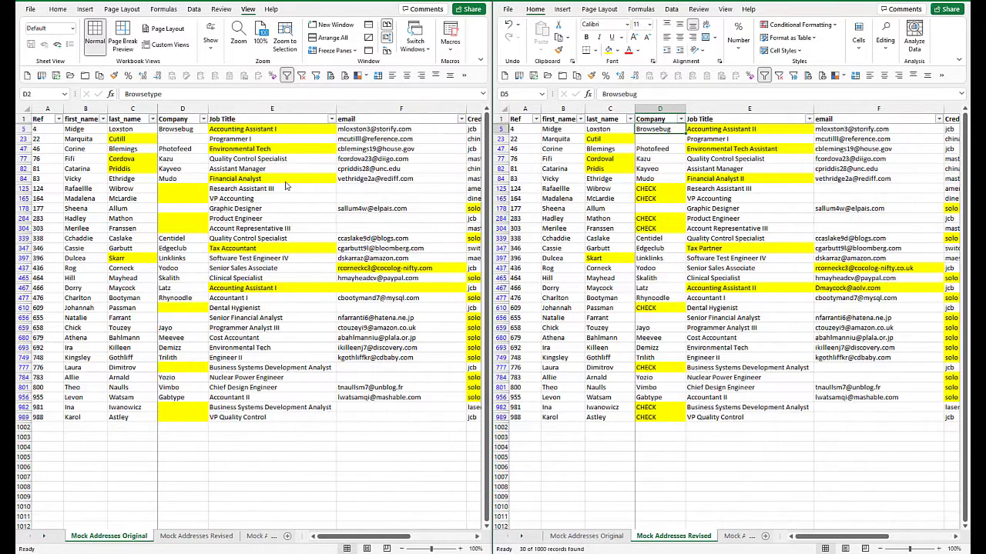
left_click(141, 537)
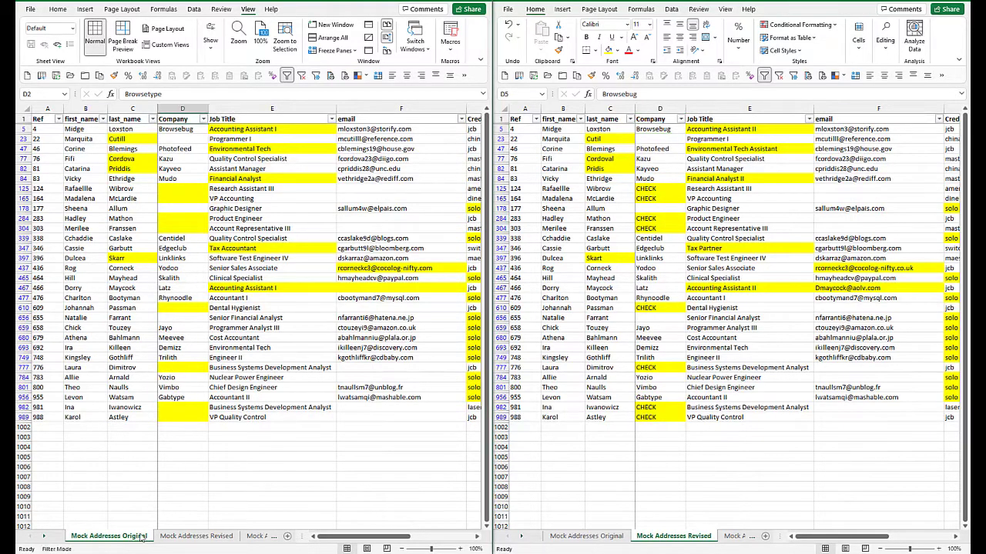
left_click(697, 540)
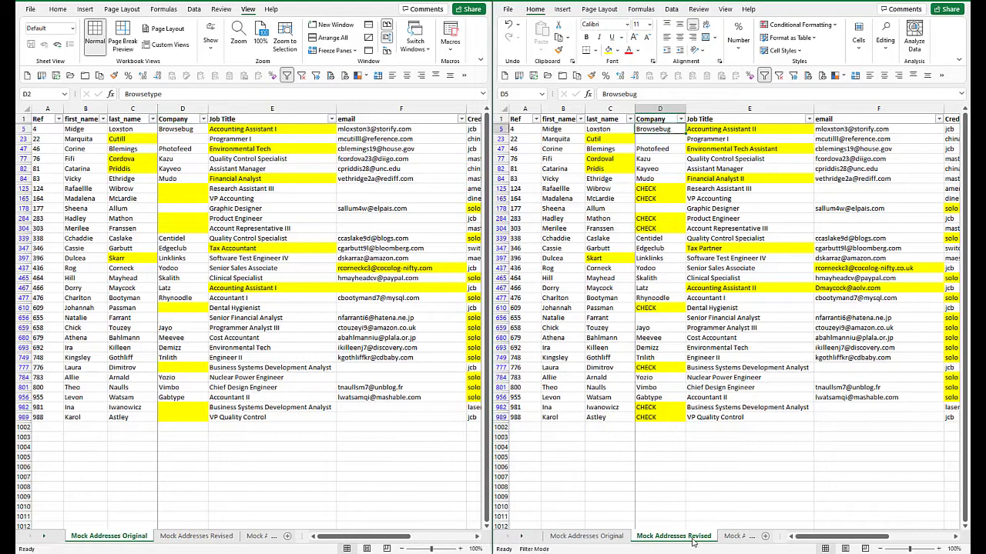
left_click(661, 197)
left_click(661, 247)
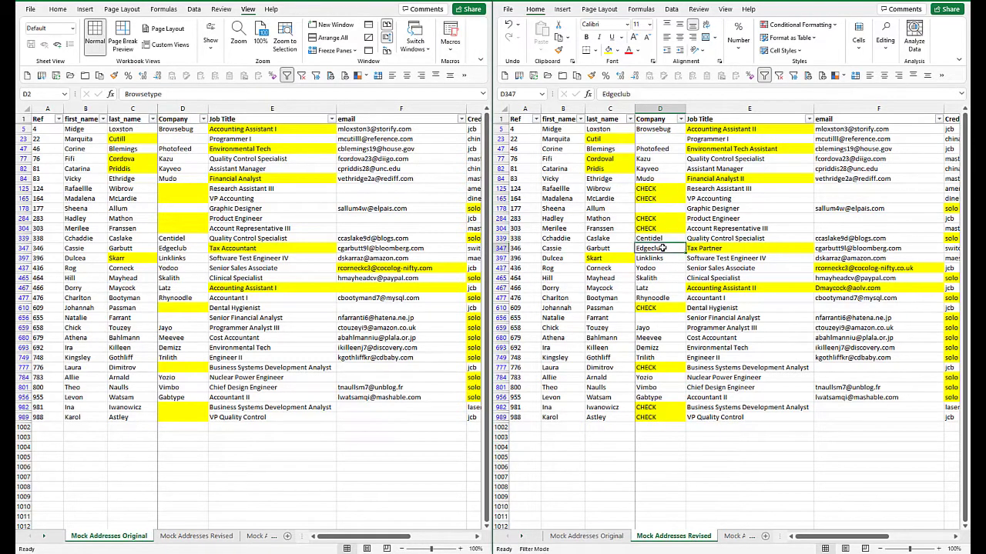
left_click(722, 288)
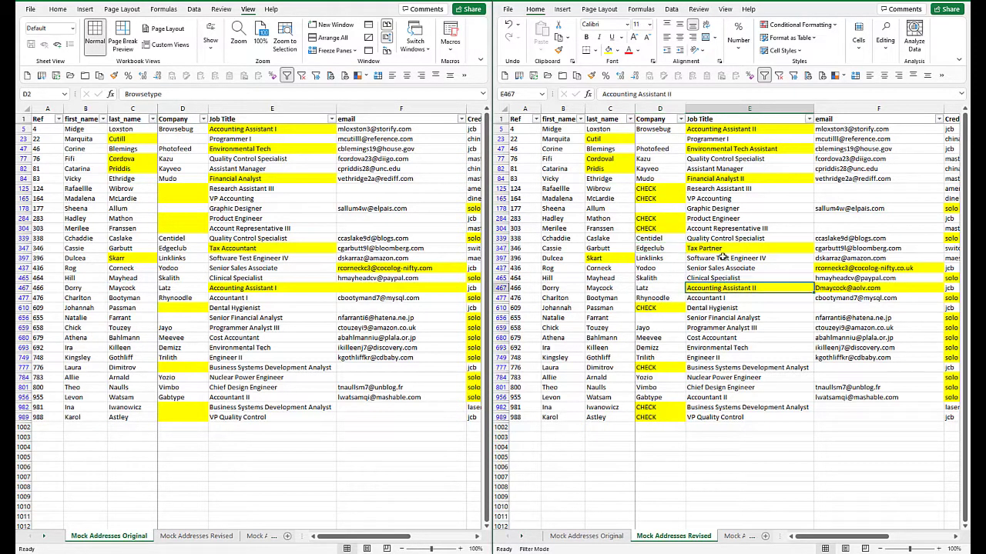
left_click(722, 250)
left_click(712, 348)
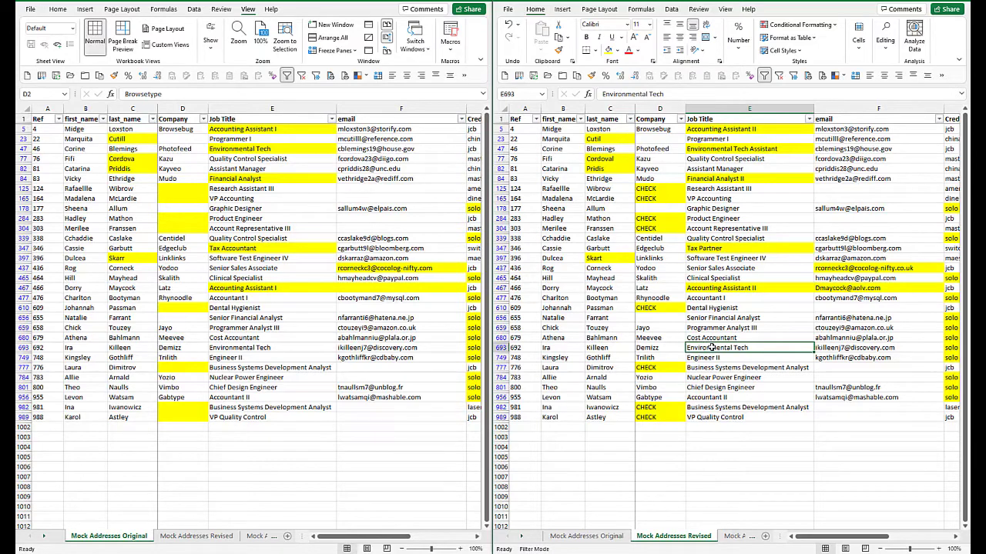